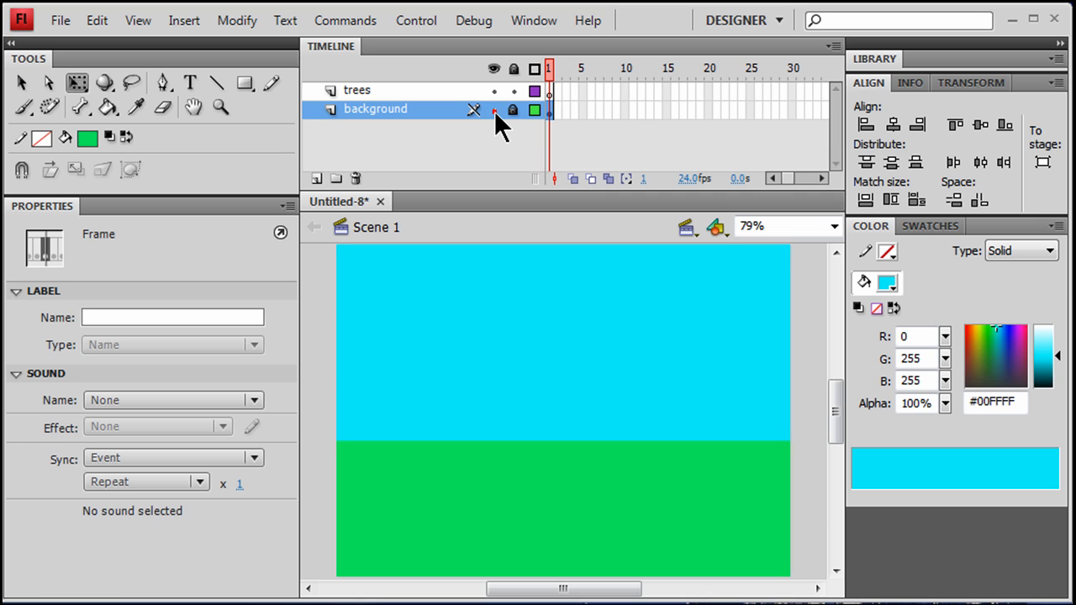
Toggle the background layer's visibility and make the trees layer the active one.
left_click(495, 111)
left_click(494, 111)
left_click(495, 111)
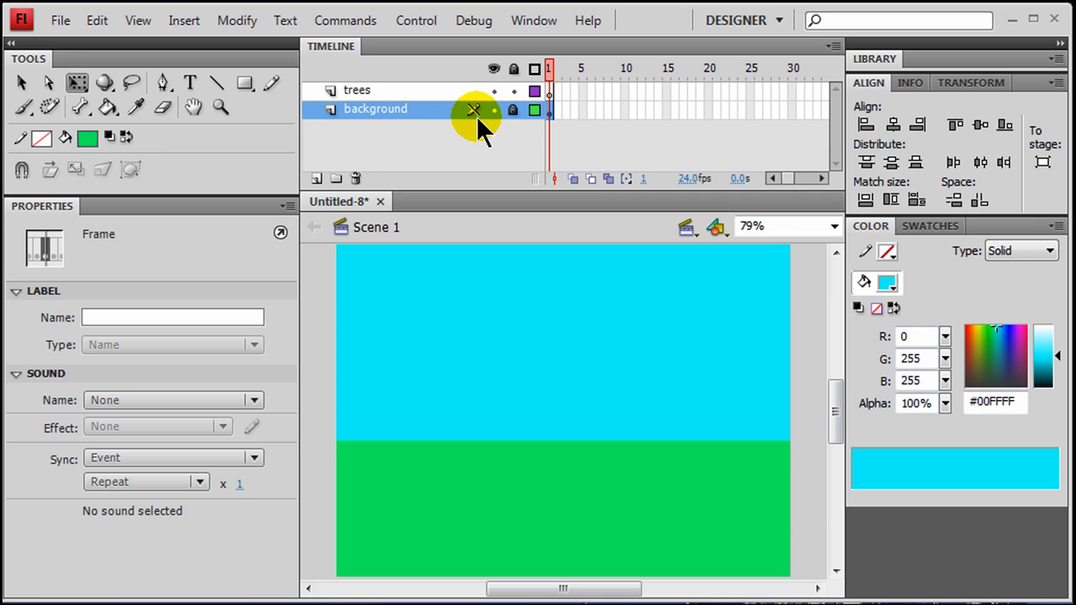
left_click(407, 92)
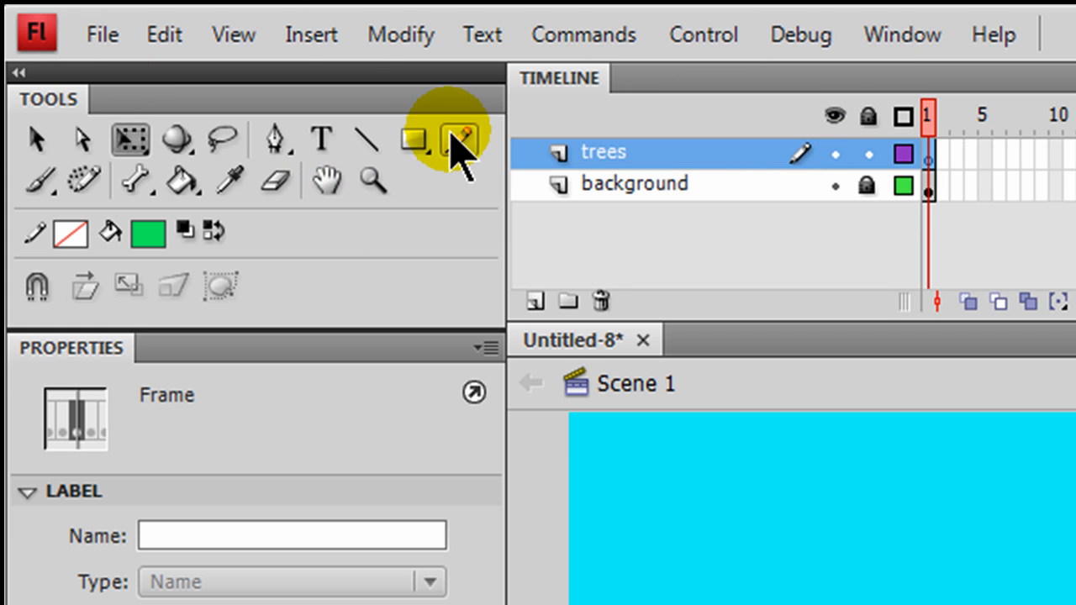
Draw a tall, narrow rectangle with a brown #996600 fill and black stroke across the horizon on the left of the scene.
left_click(414, 139)
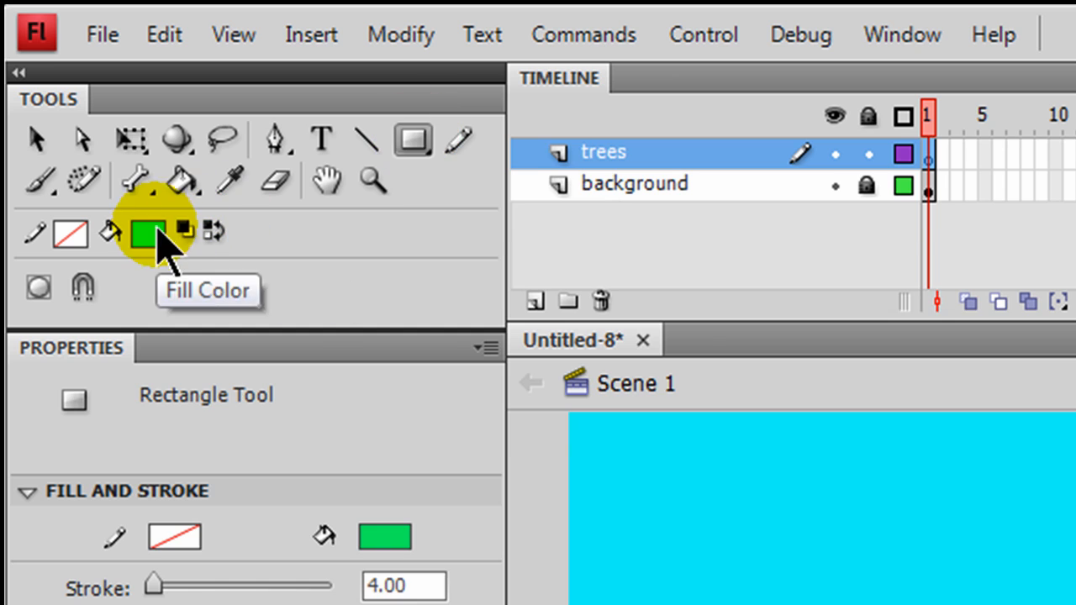
left_click(152, 231)
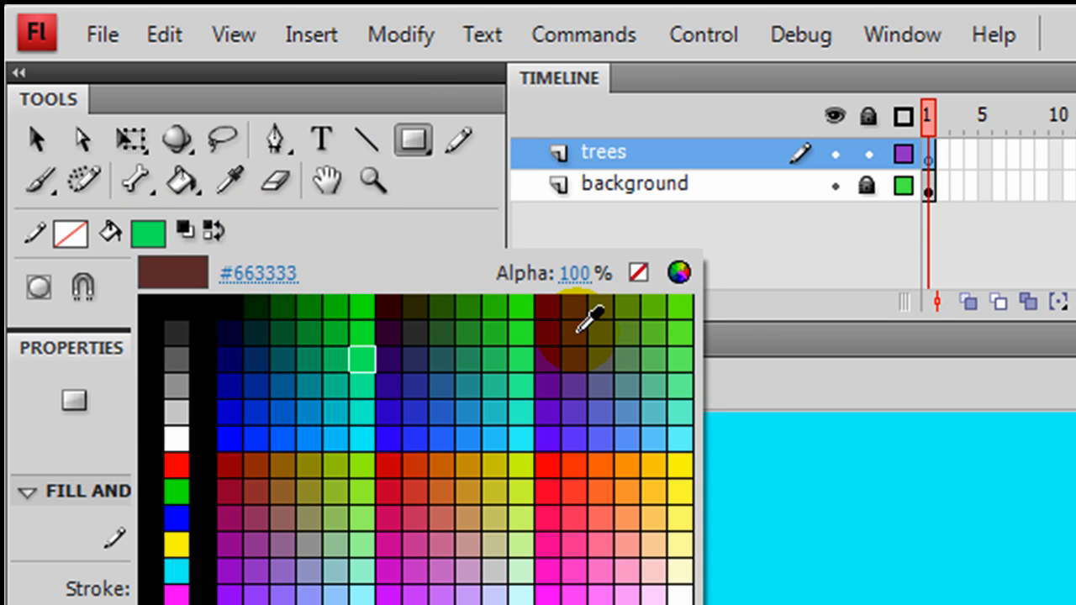
left_click(579, 330)
left_click(149, 232)
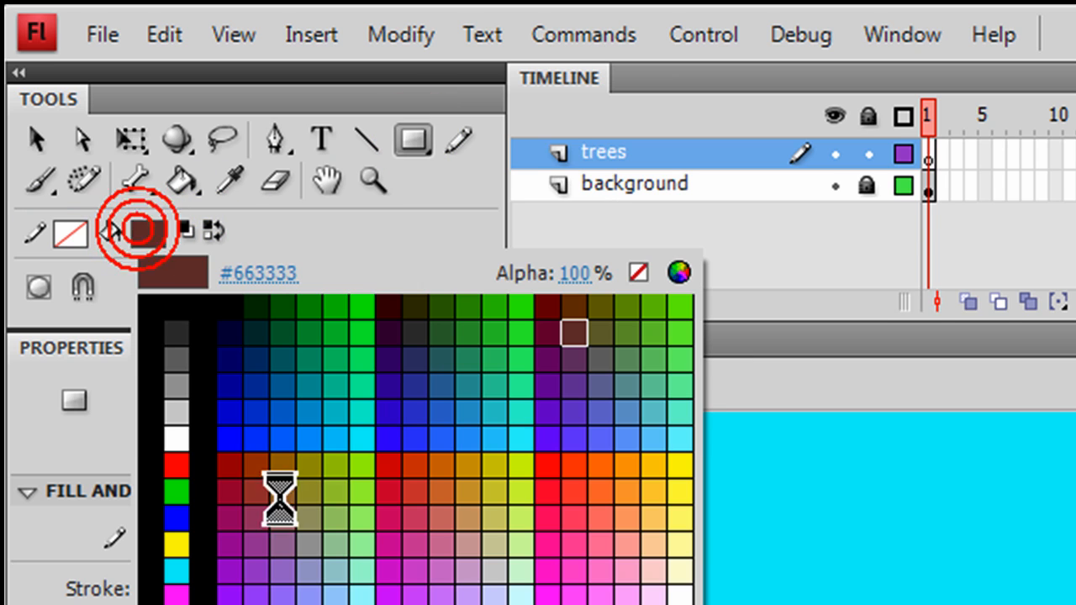
left_click(283, 471)
left_click(71, 233)
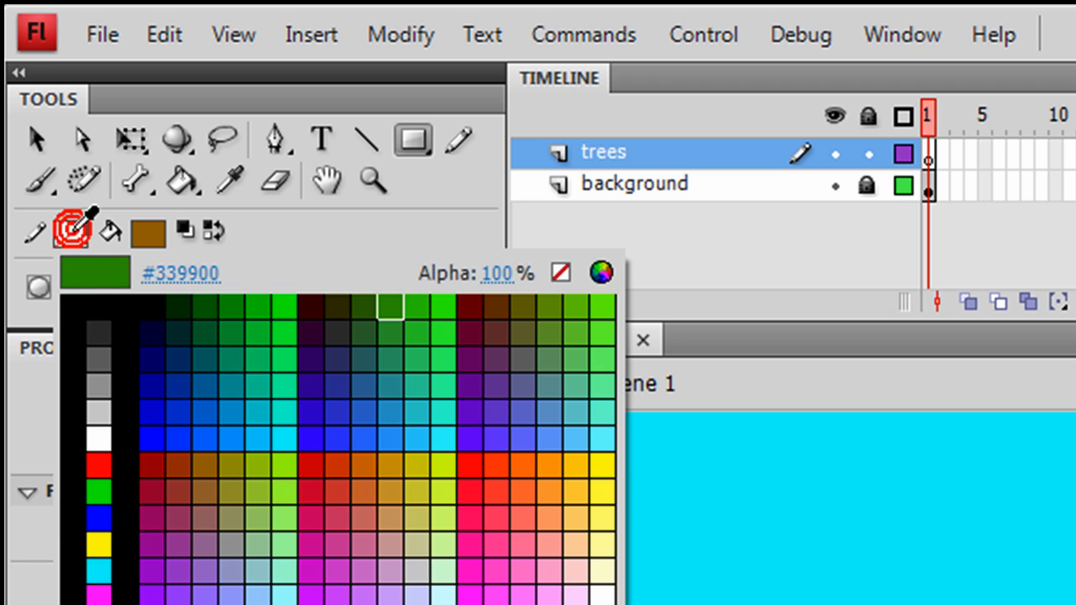
left_click(99, 300)
left_click(90, 290)
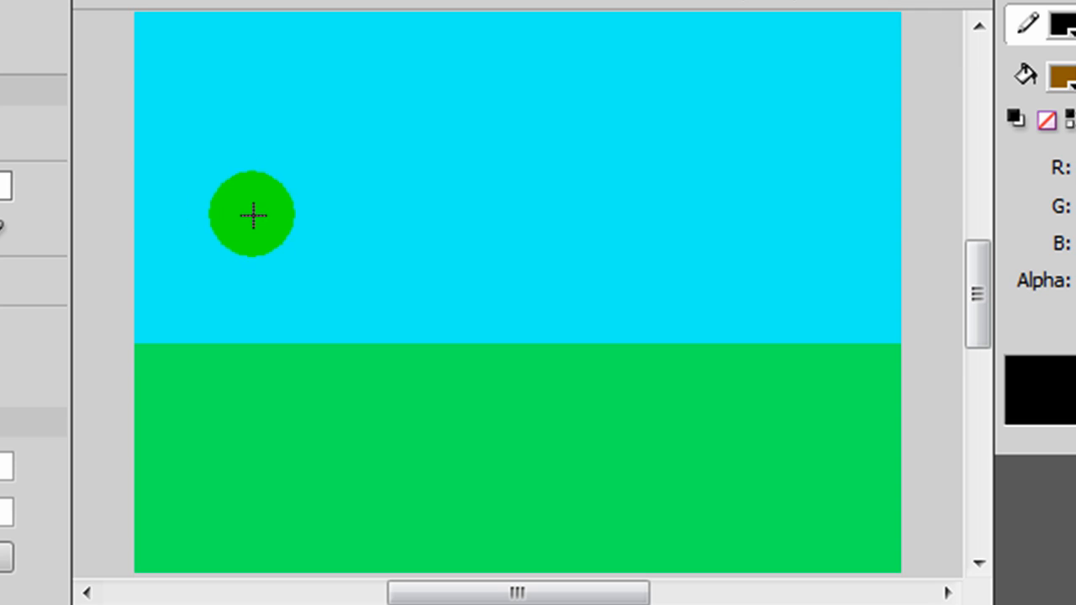
mouse_move(253, 216)
left_mouse_down()
mouse_move(345, 398)
mouse_move(330, 461)
left_mouse_up()
Shape the rectangle into a trunk by curving both long sides inward and pulling the upper corners up and outward.
key("v")
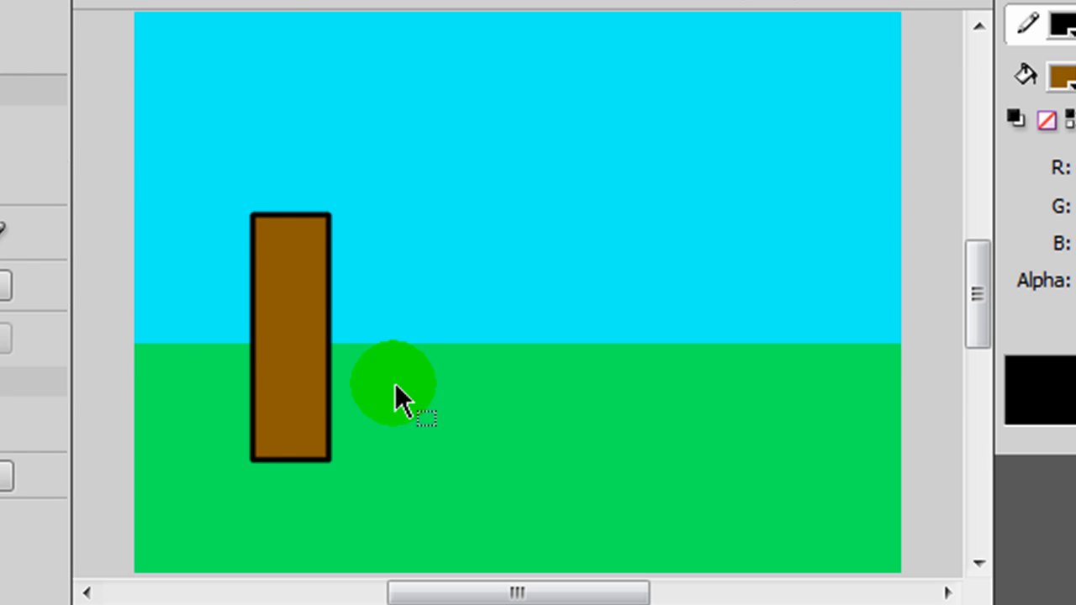
left_click_drag(334, 337, 266, 347)
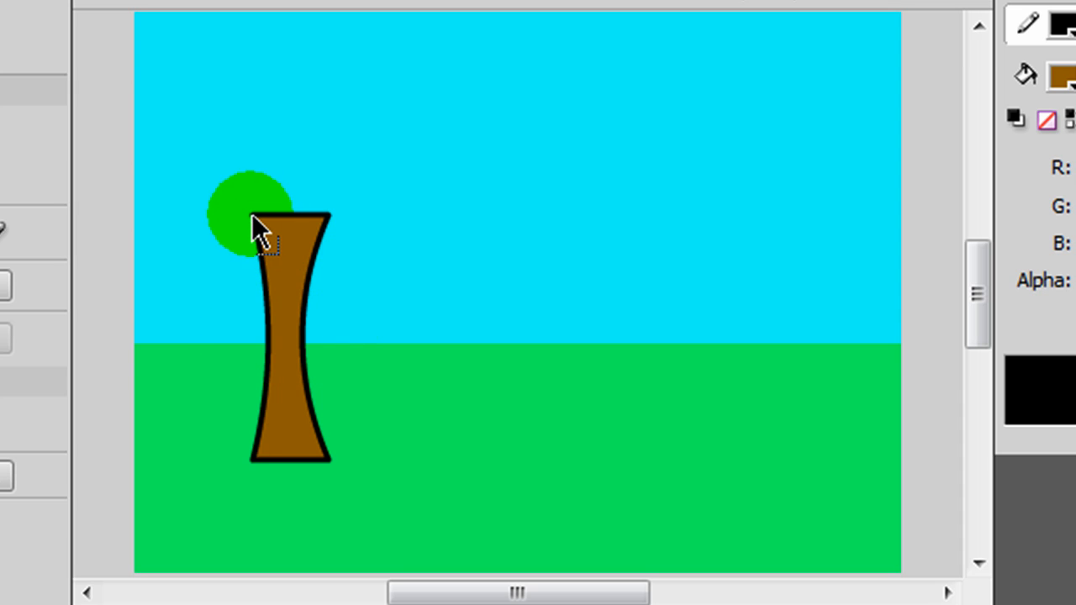
left_click_drag(251, 216, 202, 151)
left_click_drag(331, 213, 377, 150)
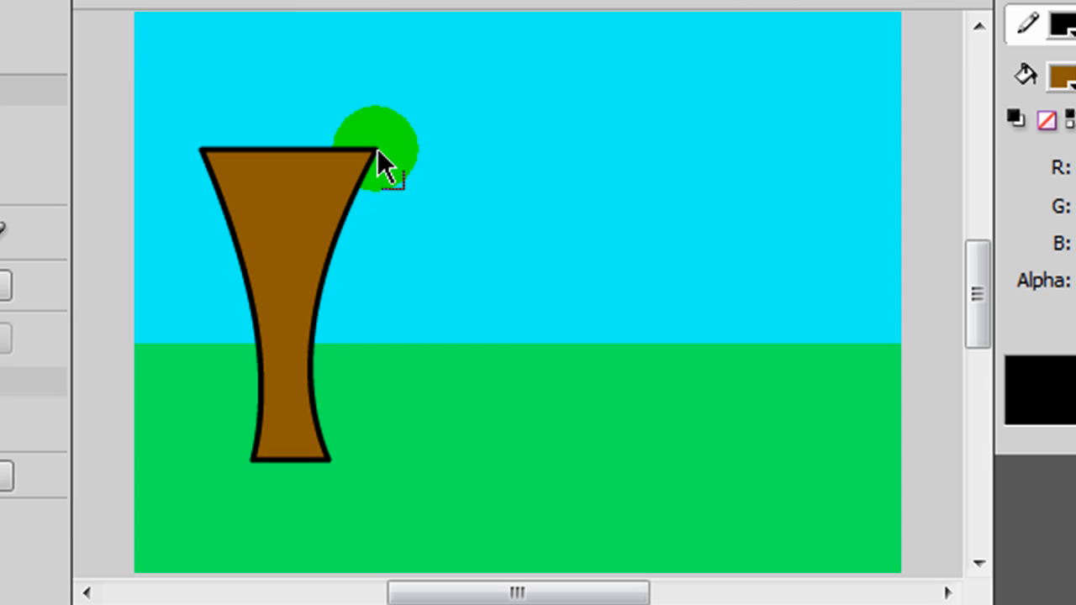
Configure the PolyStar tool to create polygons with 3 sides.
left_click(289, 40)
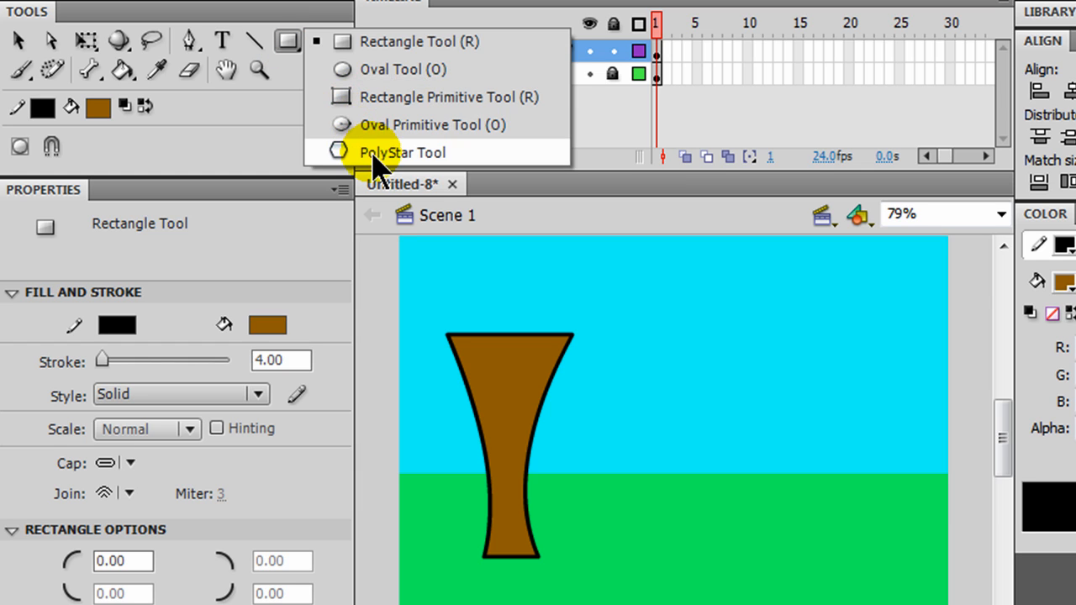
left_click(370, 153)
left_click(151, 563)
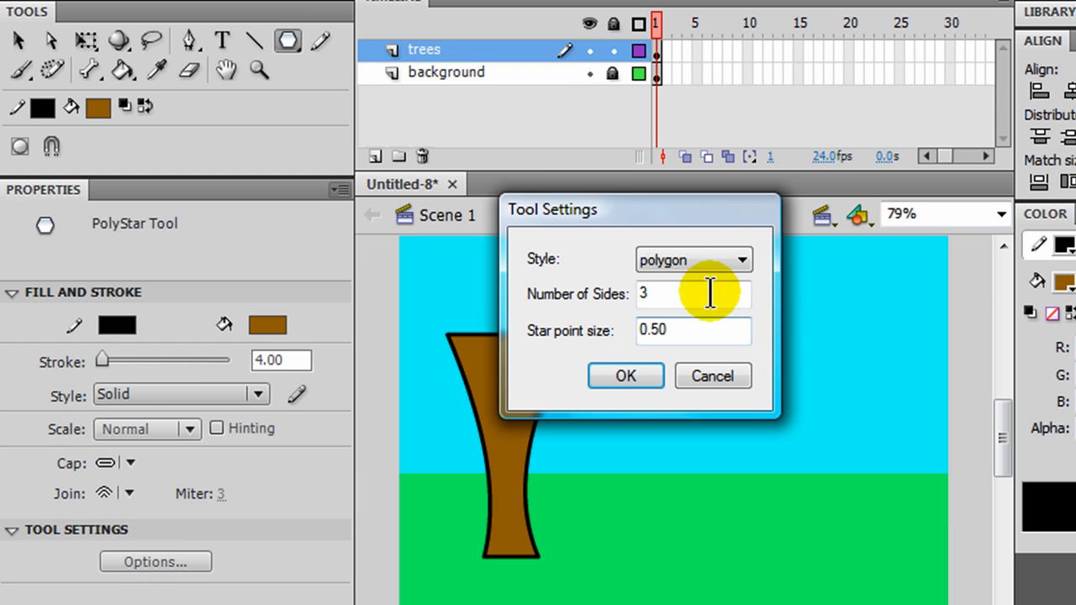
left_click(737, 264)
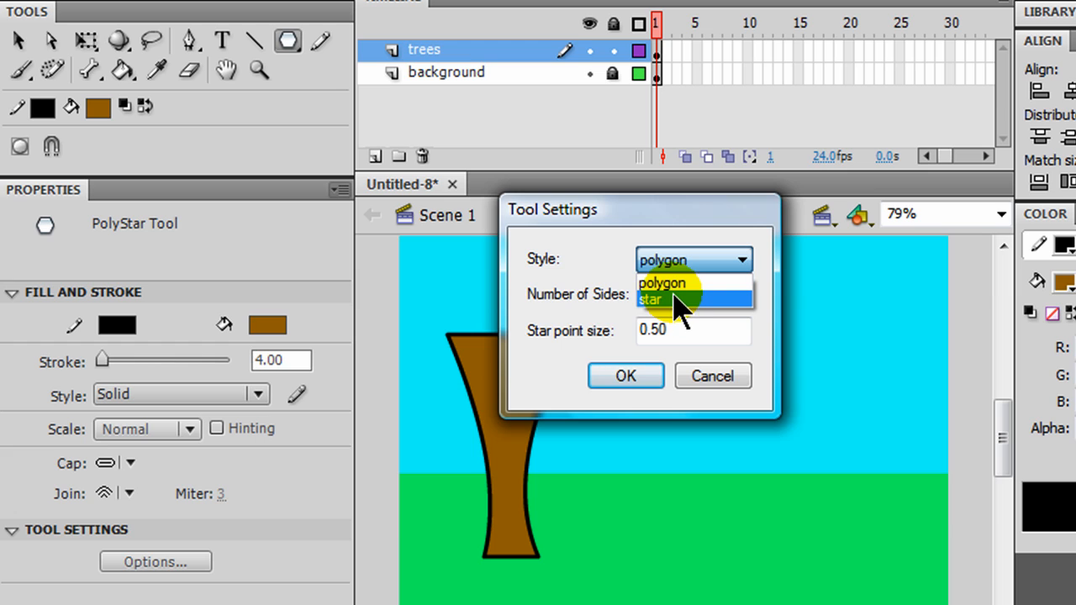
left_click(679, 283)
key("Tab")
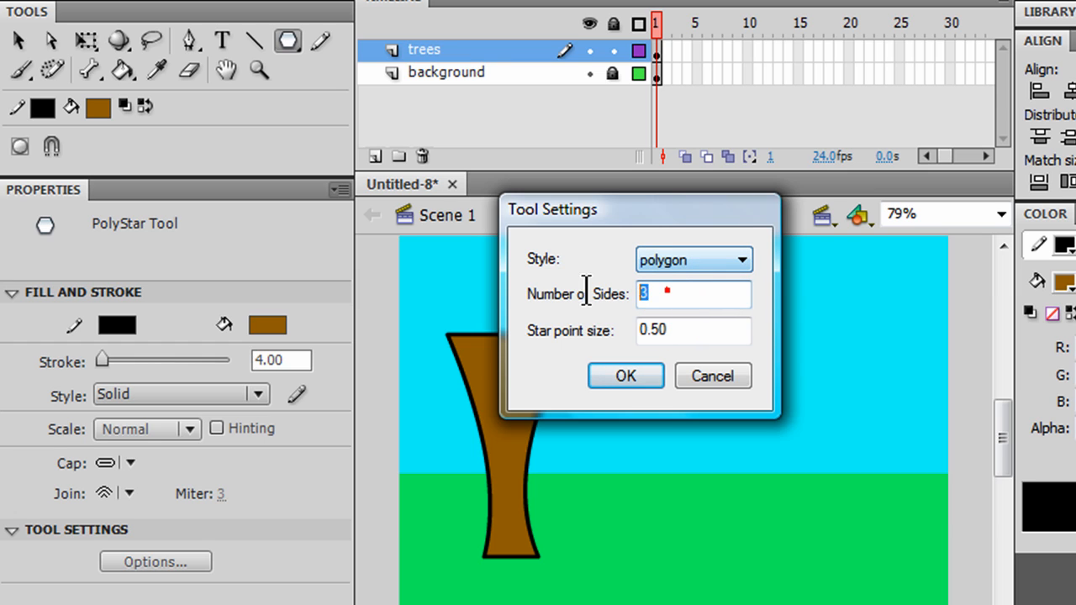
type("3")
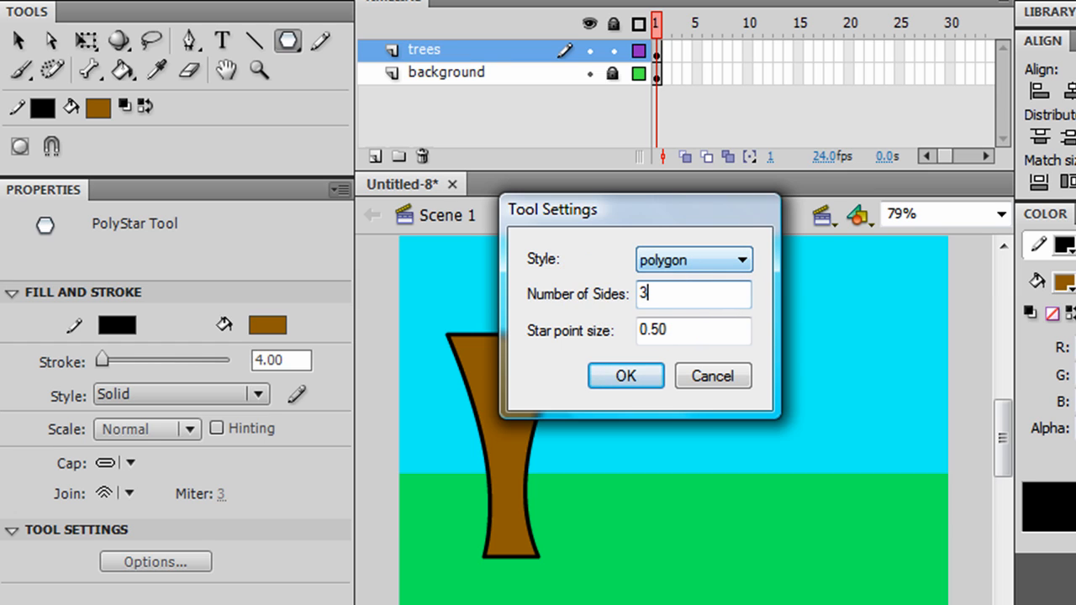
left_click(629, 377)
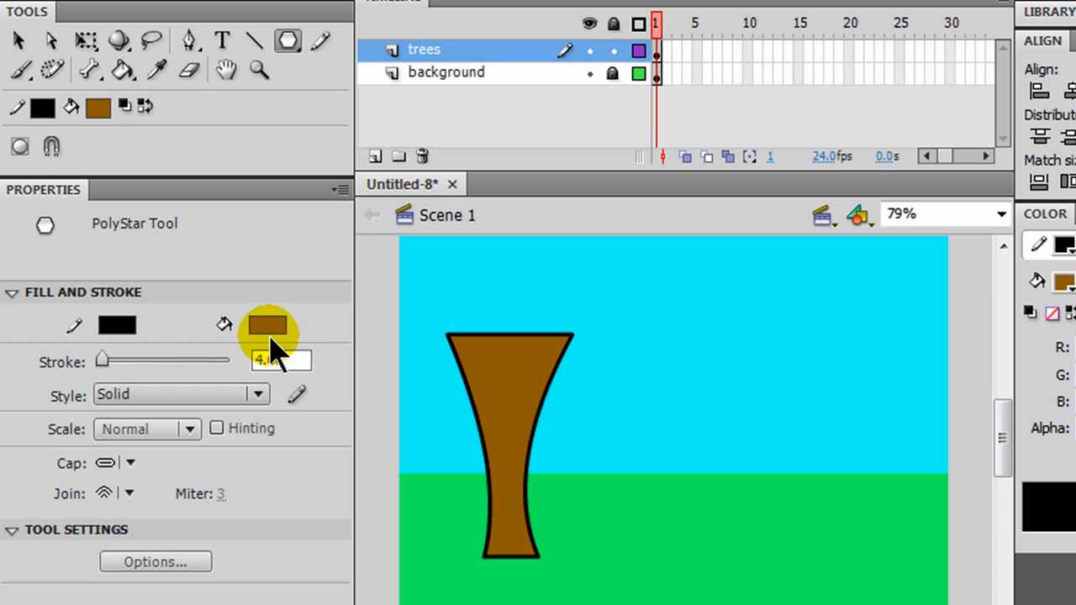
Draw a white-filled, downward-pointing triangle about 79 px wide and 68.5 px high in the sky beside the trunk.
left_click(268, 332)
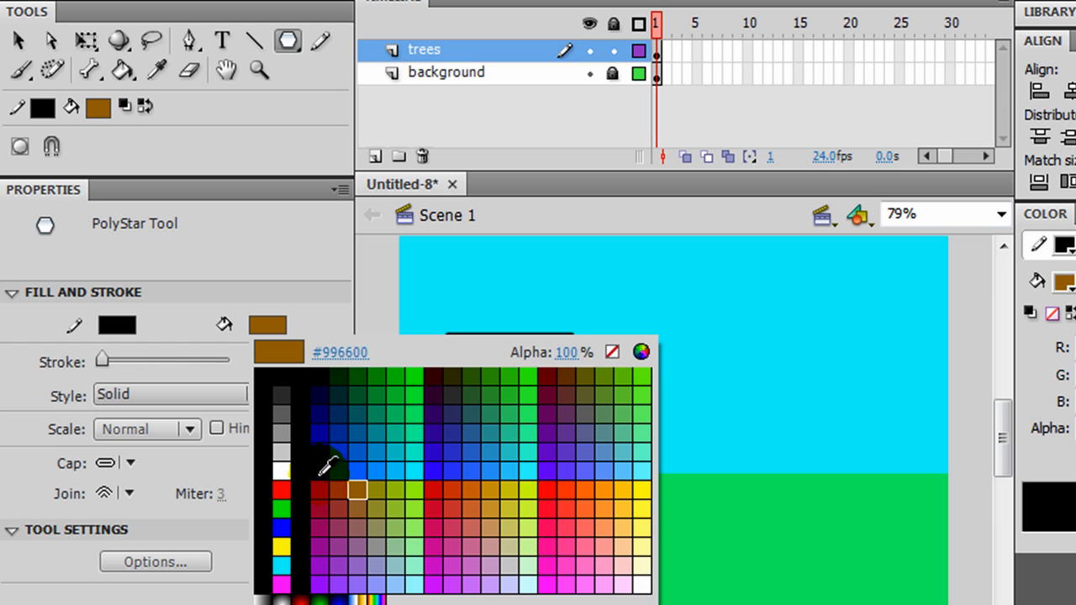
left_click(284, 469)
left_click_drag(748, 339, 749, 377)
Move the whole triangle, fill and outline, onto the centre of the trunk's upper edge.
key("v")
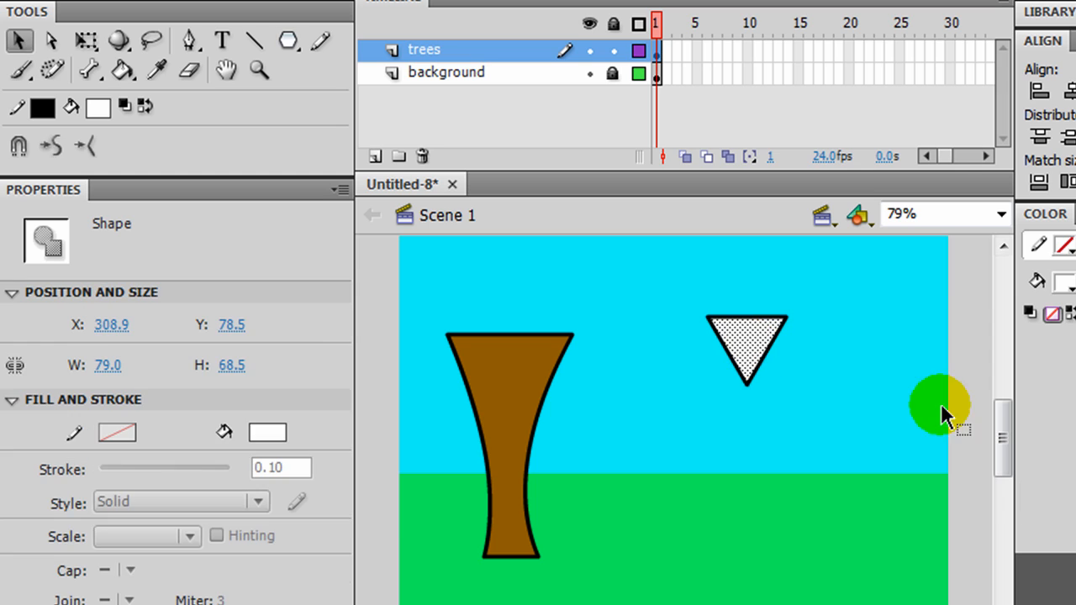
left_click(850, 384)
double_click(752, 342)
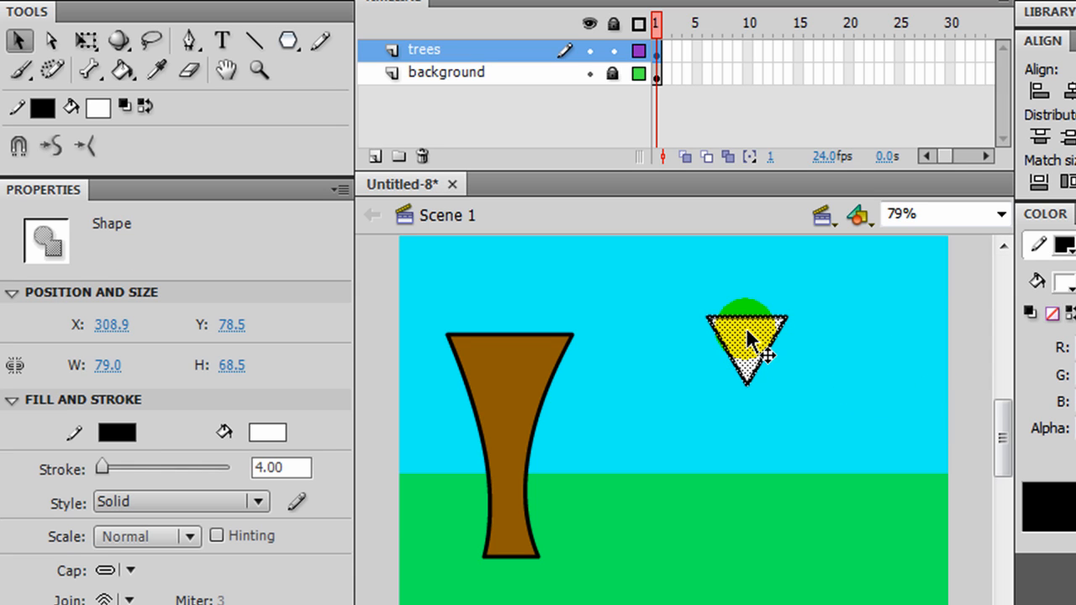
left_click_drag(750, 334, 507, 353)
left_click(693, 391)
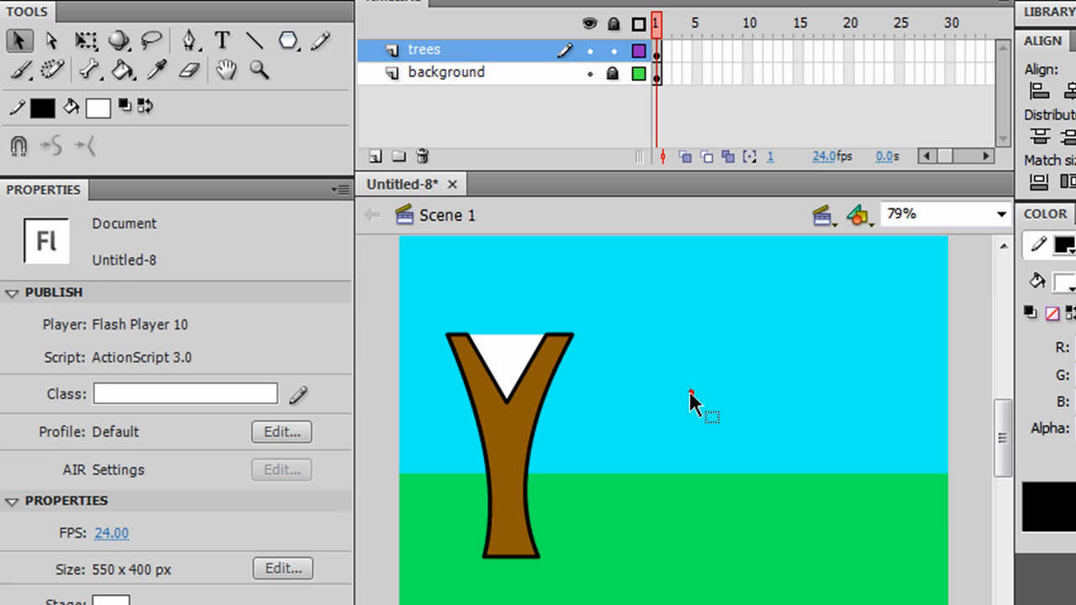
Delete the triangle's white fill to leave a V-shaped notch in the trunk.
left_click(614, 370)
left_click(515, 358)
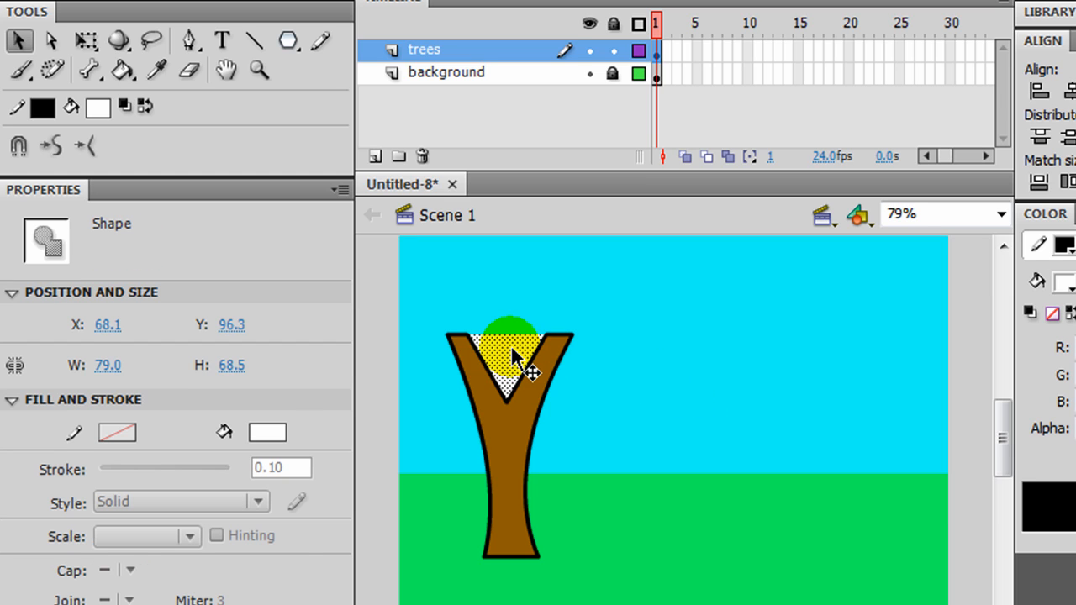
key("Delete")
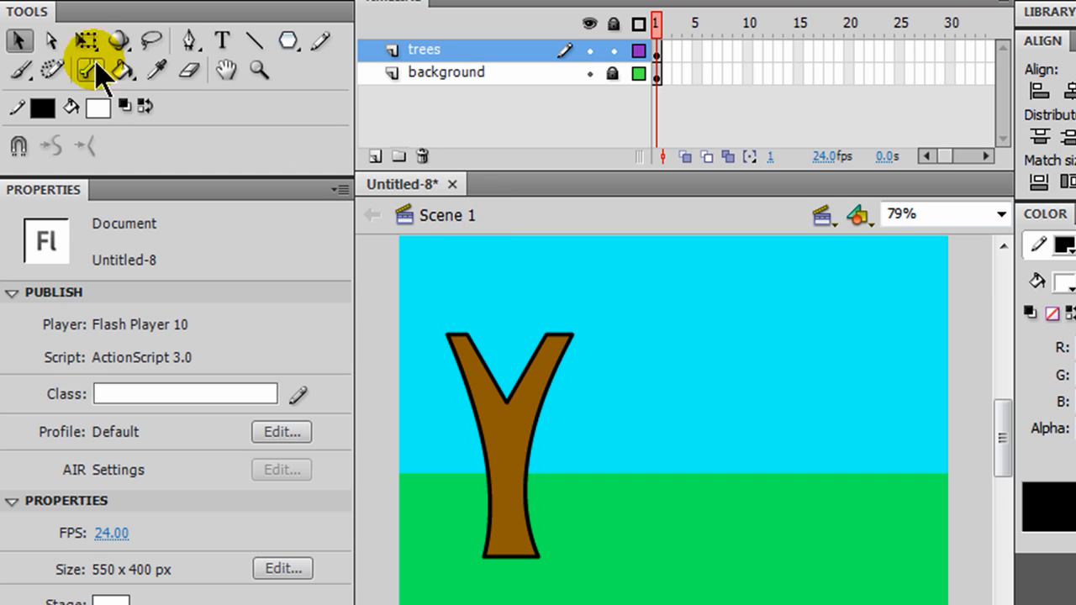
Scale the whole trunk down with Free Transform to about 56 px wide and 150 px high, keeping its base in place.
left_click(85, 40)
left_click_drag(420, 308, 587, 600)
left_click_drag(574, 334, 505, 408)
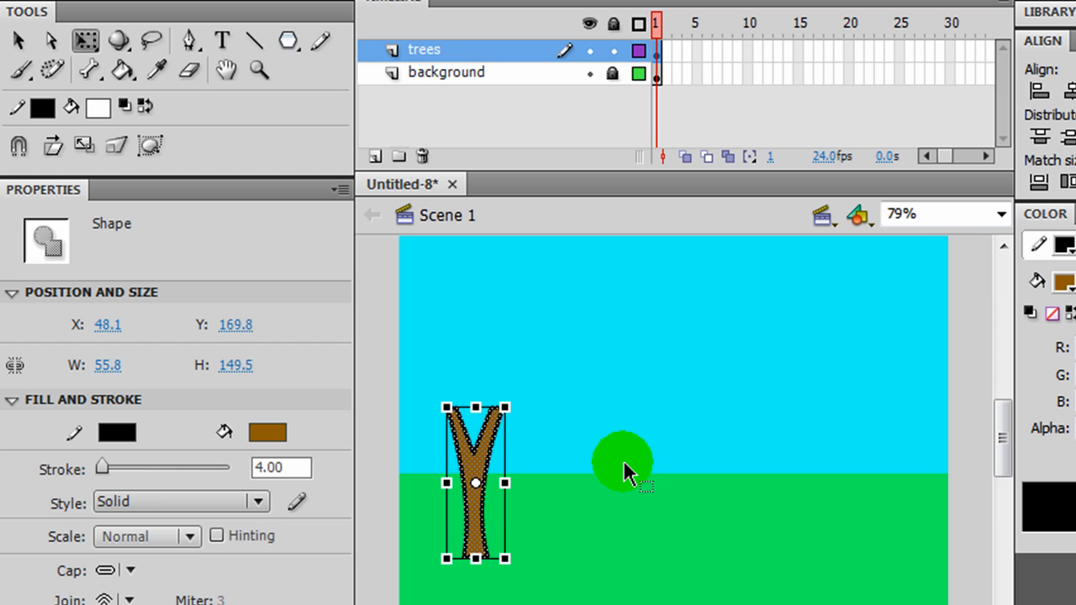
left_click(627, 464)
Duplicate the trunk twice to its right, placing the copies at about X 188 and X 442.
left_click(19, 38)
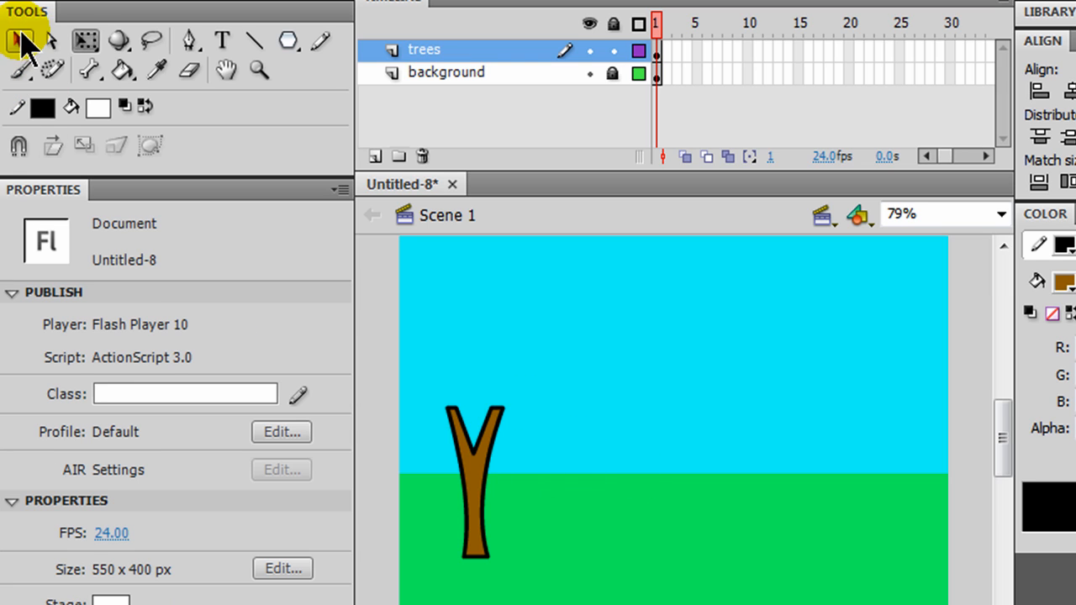
left_click(476, 464)
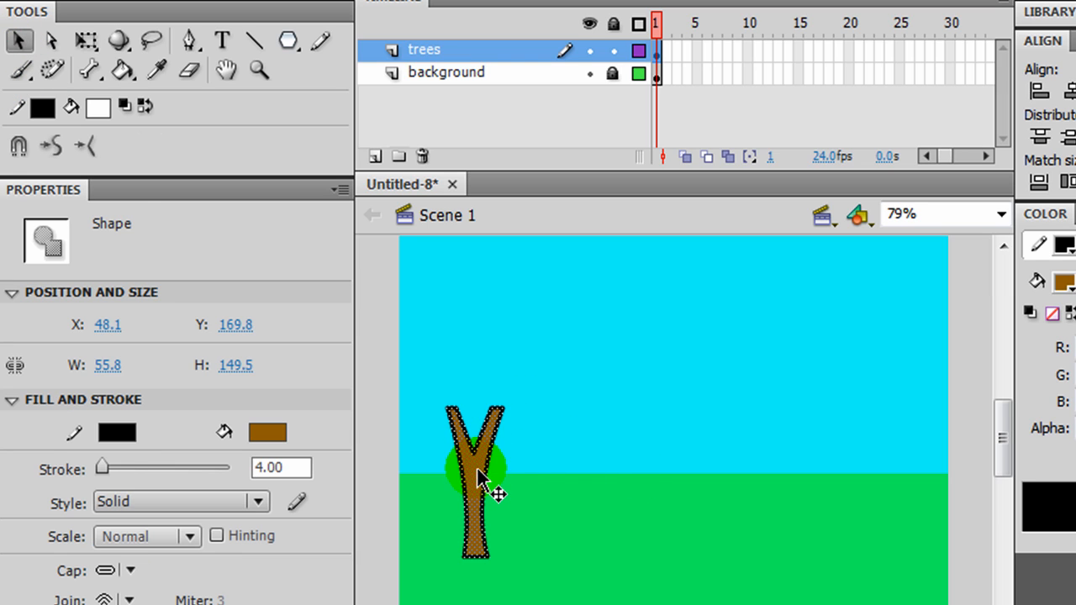
left_click_drag(477, 470, 886, 496)
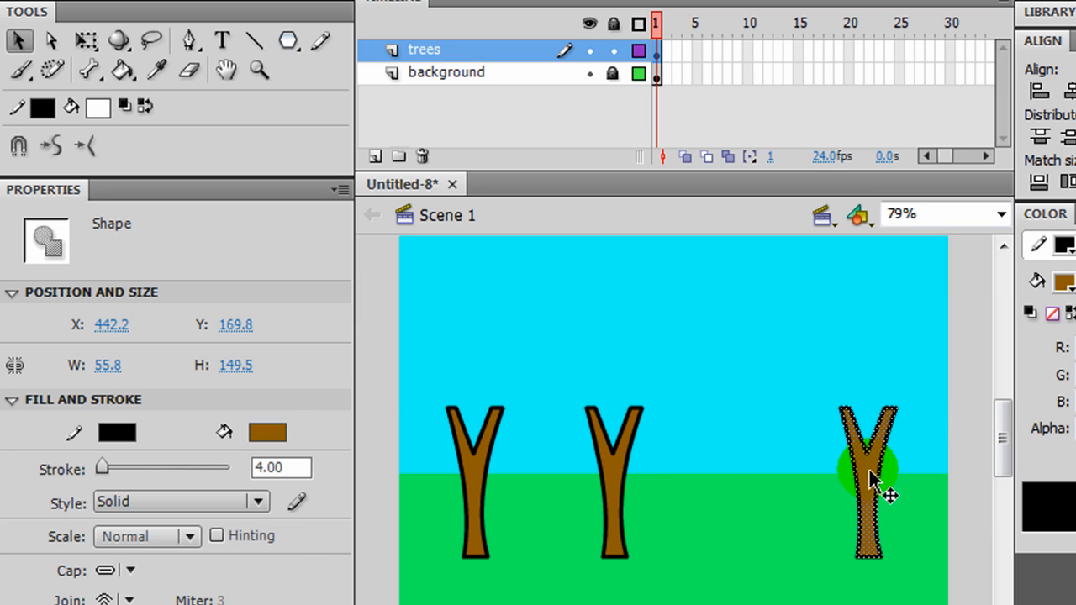
Reposition the middle trunk to about X 228, Y 165, between the two outer trunks.
left_click(747, 461)
left_click(601, 467)
double_click(608, 467)
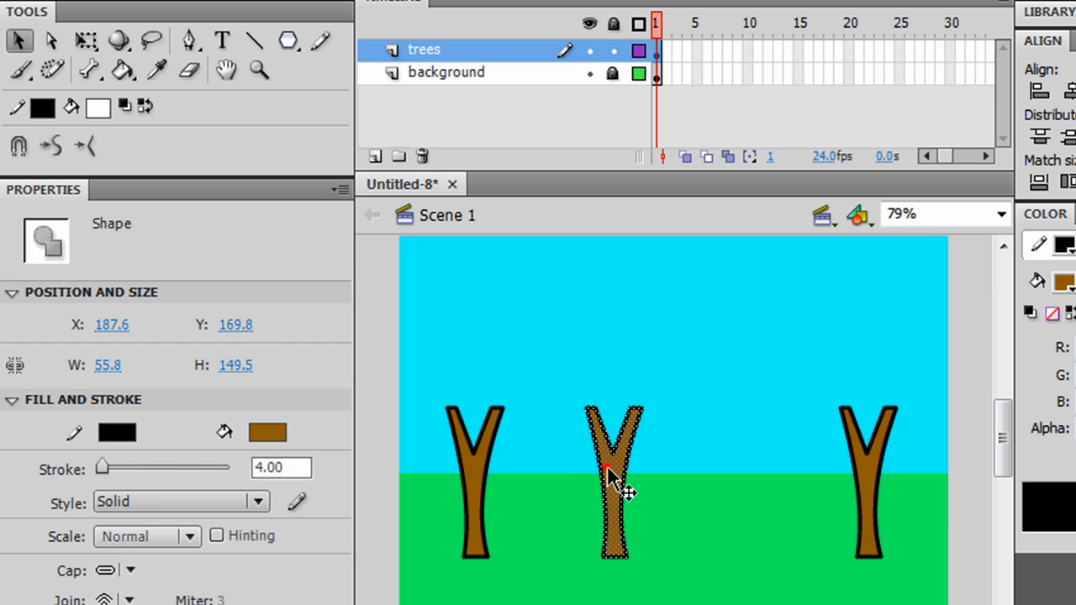
left_click_drag(607, 467, 660, 481)
left_click(746, 507)
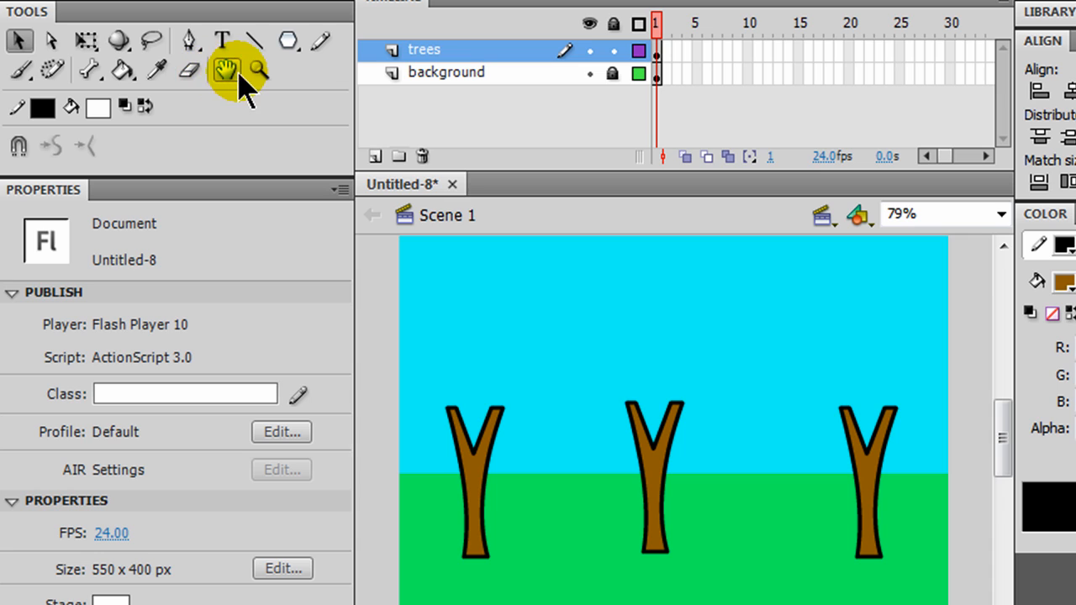
Draw a closed, eight-sided foliage outline with the Pen tool in the sky above the middle trunk.
left_click(192, 39)
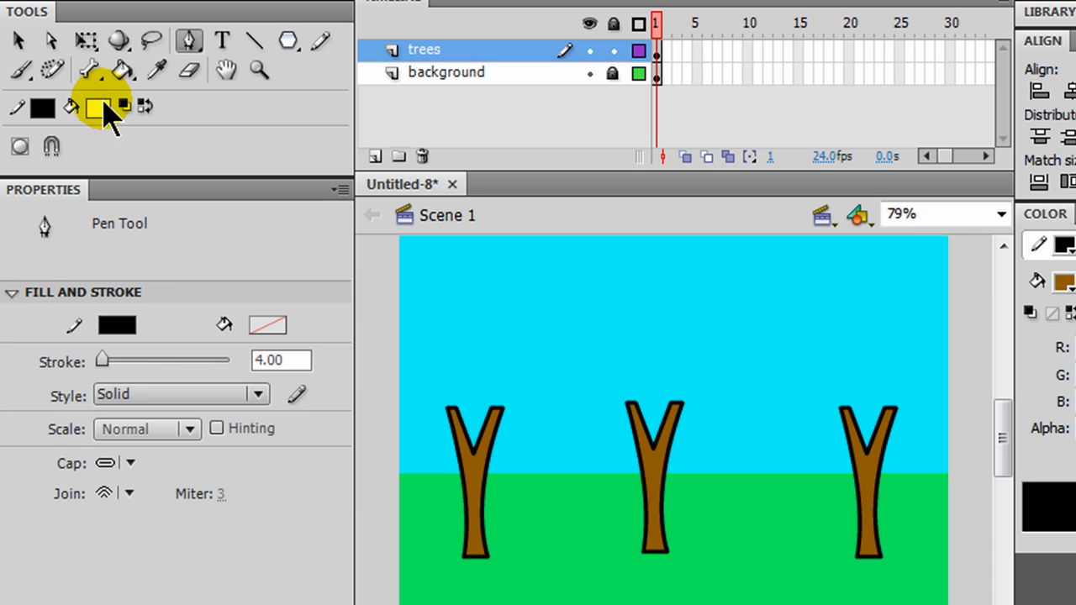
left_click(630, 266)
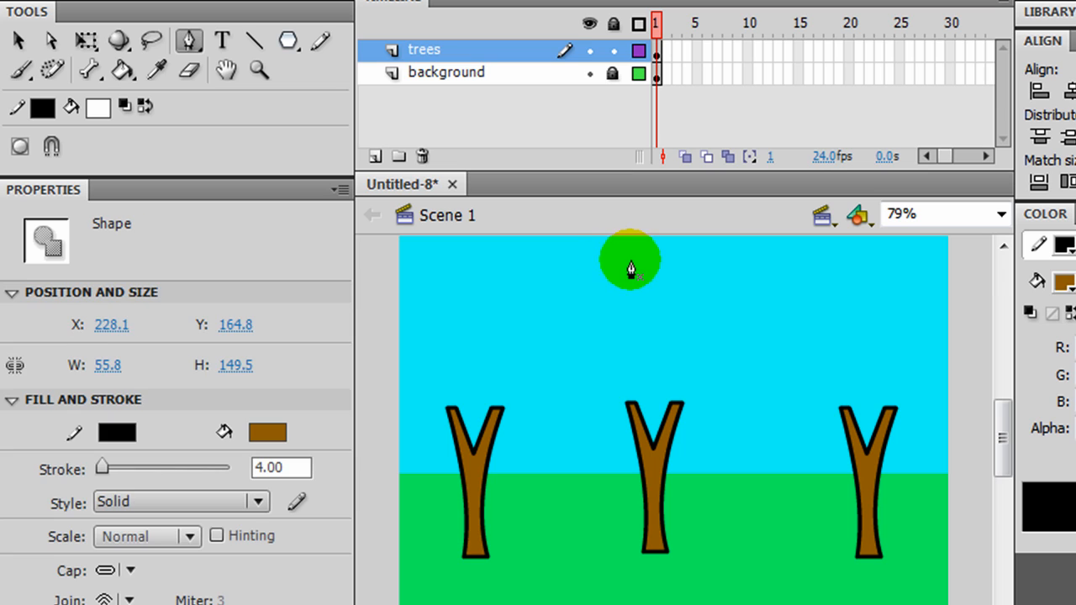
left_click(593, 283)
left_click(589, 316)
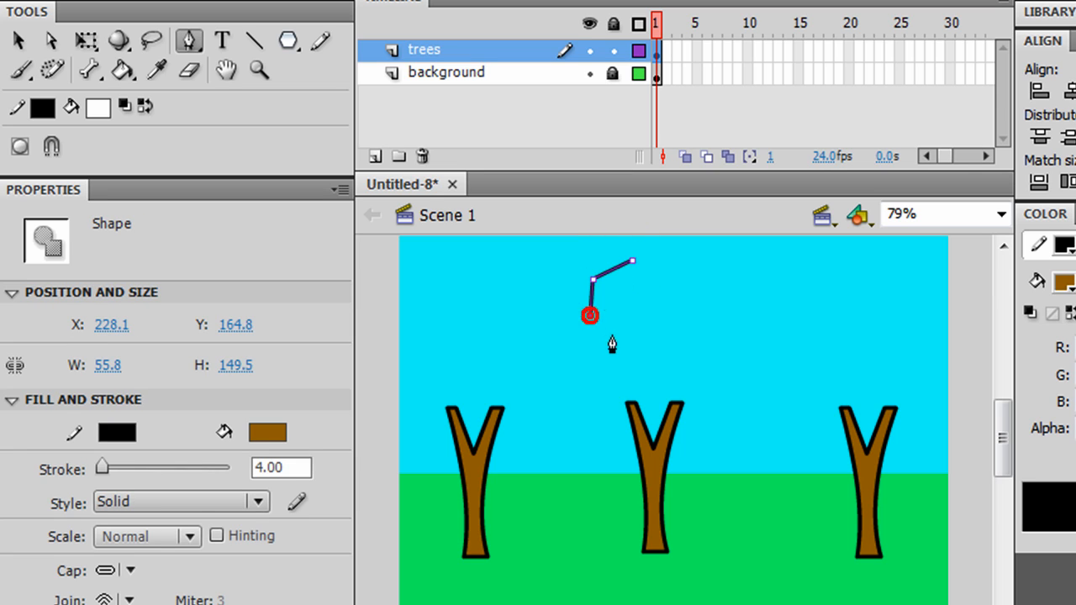
left_click(619, 344)
left_click(664, 355)
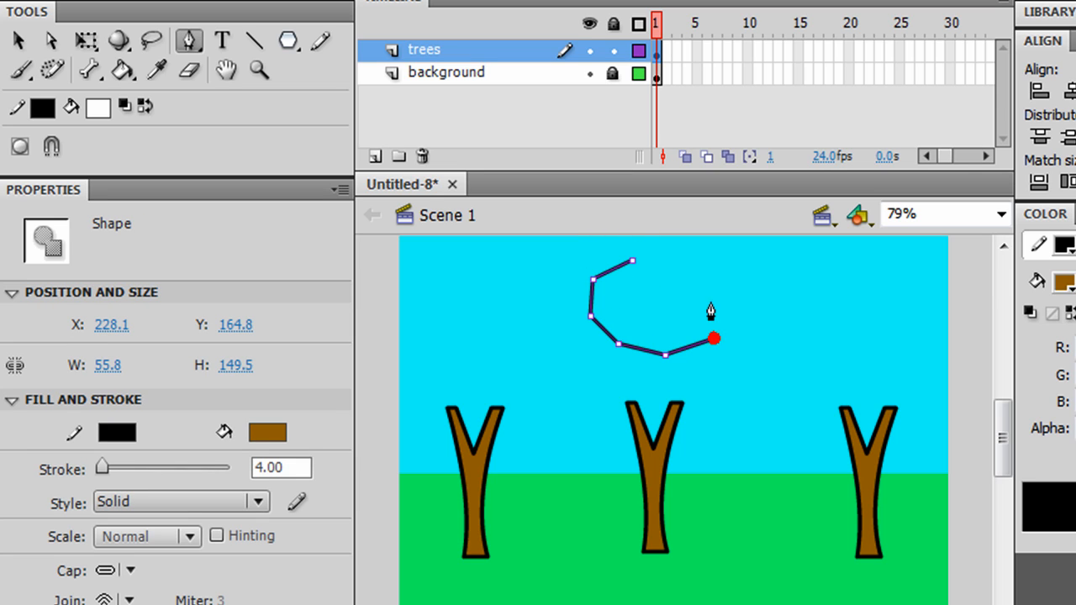
left_click(686, 272)
left_click(635, 264)
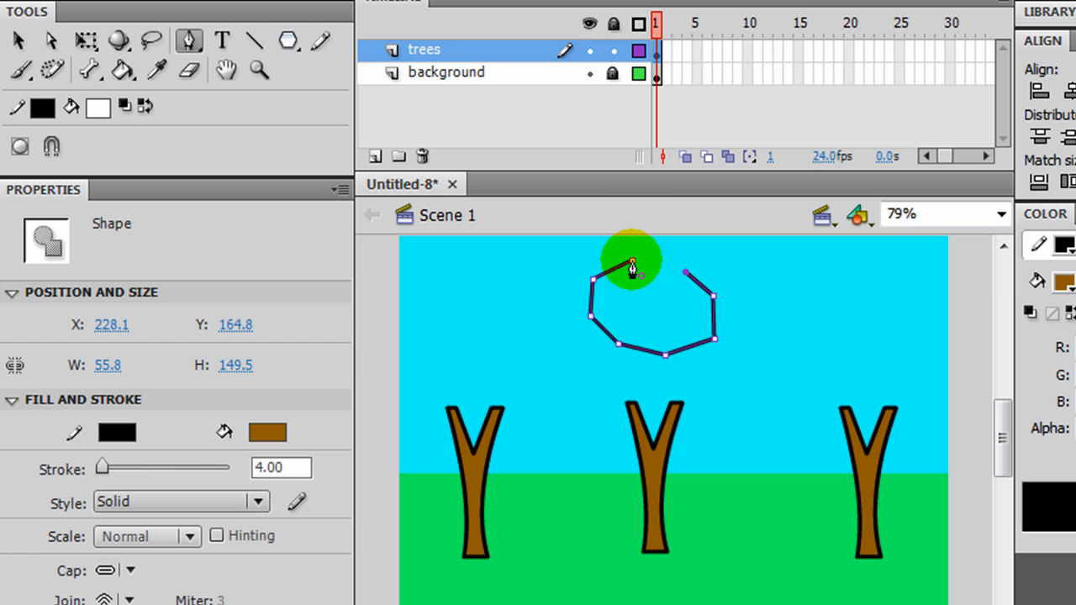
Bend the straight edges of the foliage outline outward with the Selection tool to form a scalloped, cloud-like crown.
left_click(19, 41)
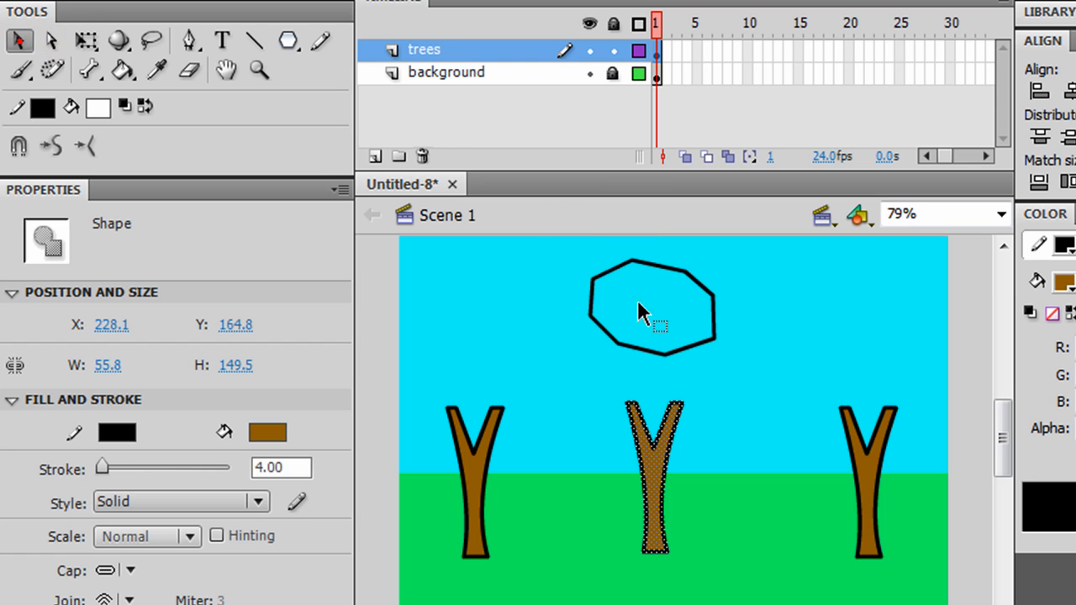
left_click_drag(612, 270, 599, 254)
left_click_drag(591, 299, 576, 297)
left_click_drag(607, 333, 594, 352)
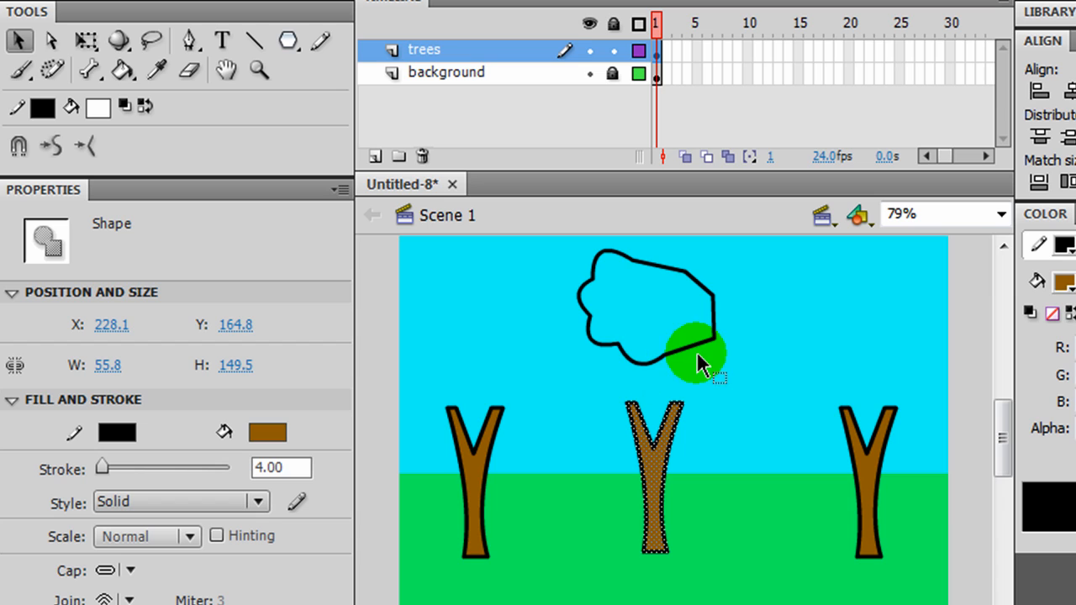
left_click_drag(693, 349, 692, 349)
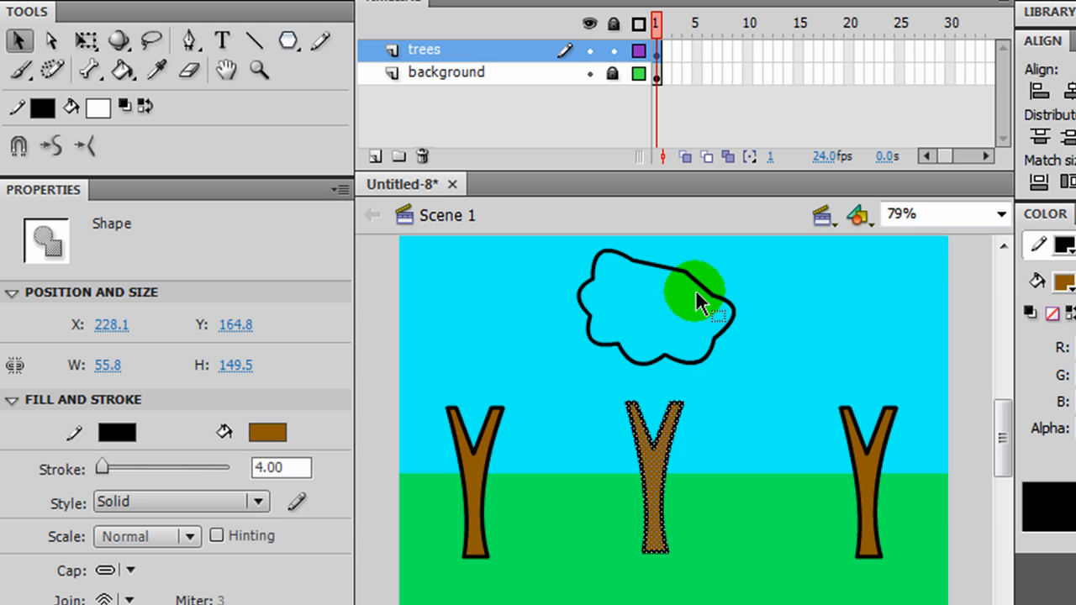
left_click_drag(699, 282, 662, 244)
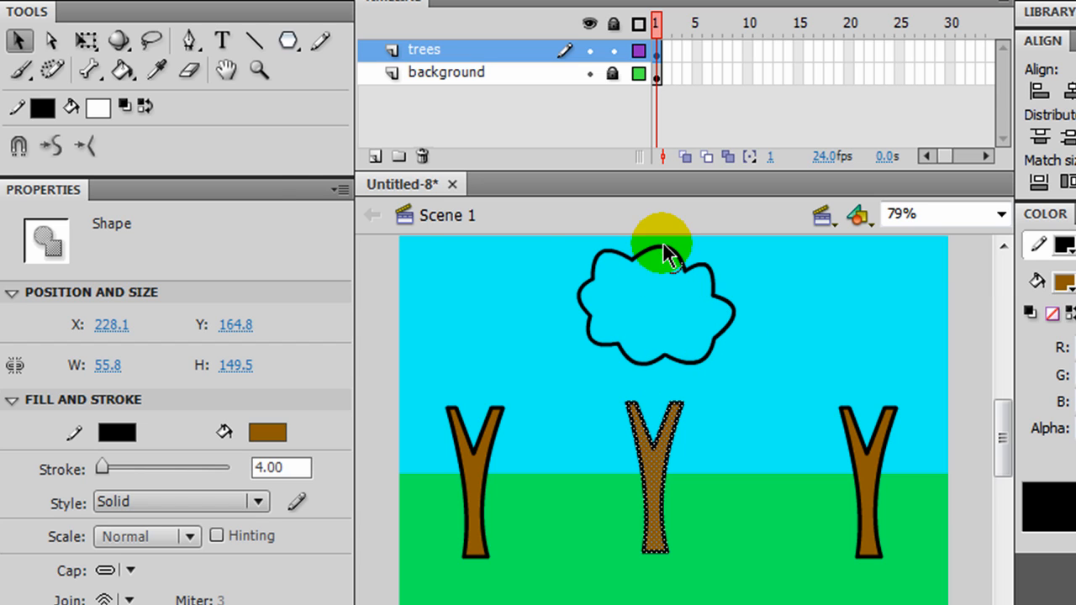
Fill the scalloped foliage outline with dark green using the Paint Bucket.
left_click(124, 71)
left_click(98, 108)
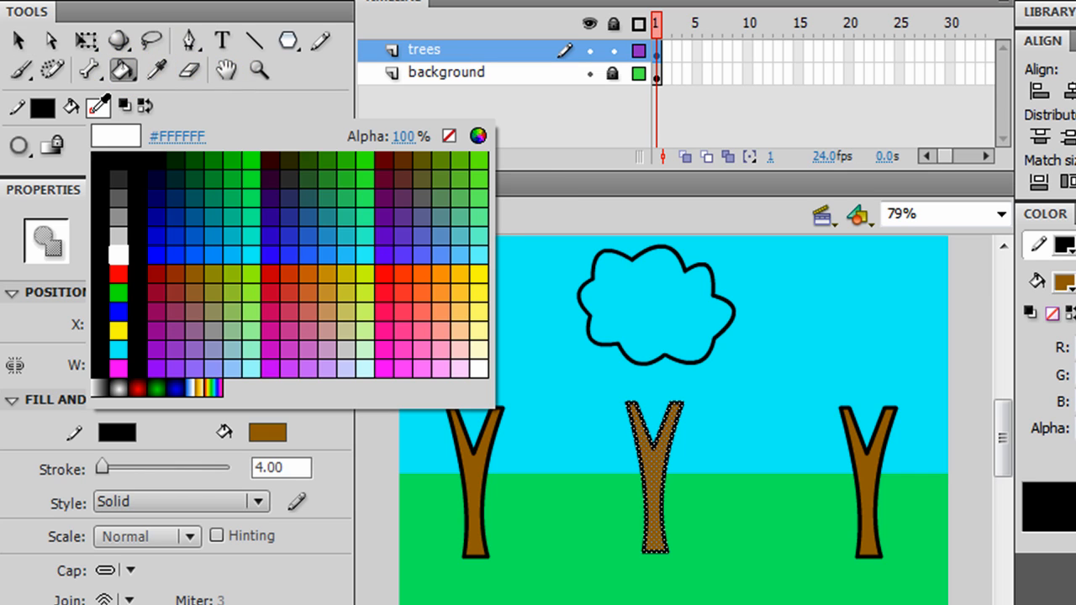
left_click(243, 149)
left_click(656, 296)
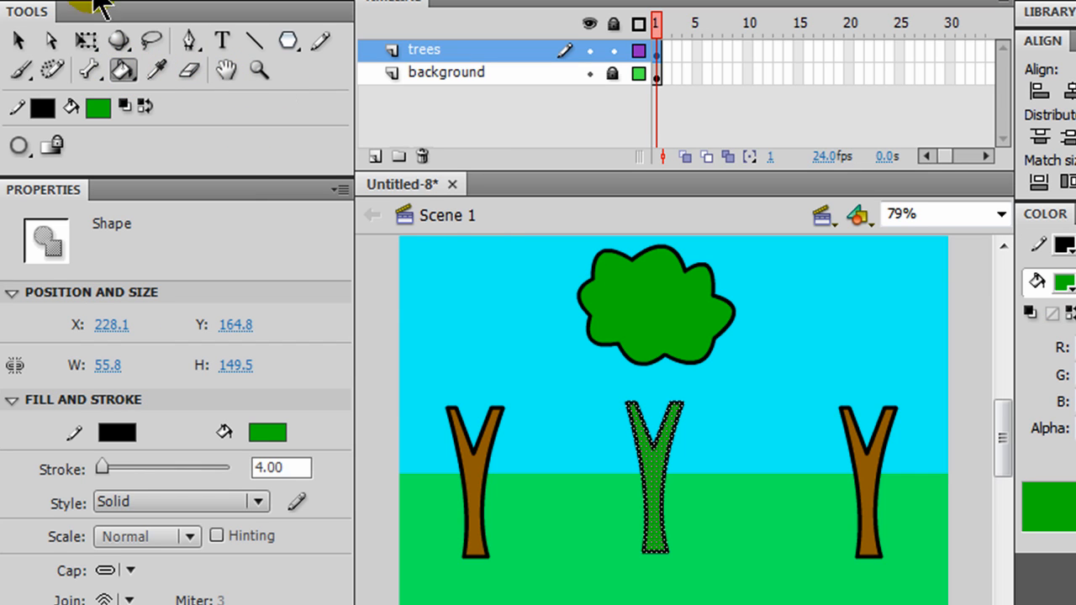
Recolour the middle trunk's fill with the brown sampled from the left trunk.
left_click(18, 41)
left_click(530, 353)
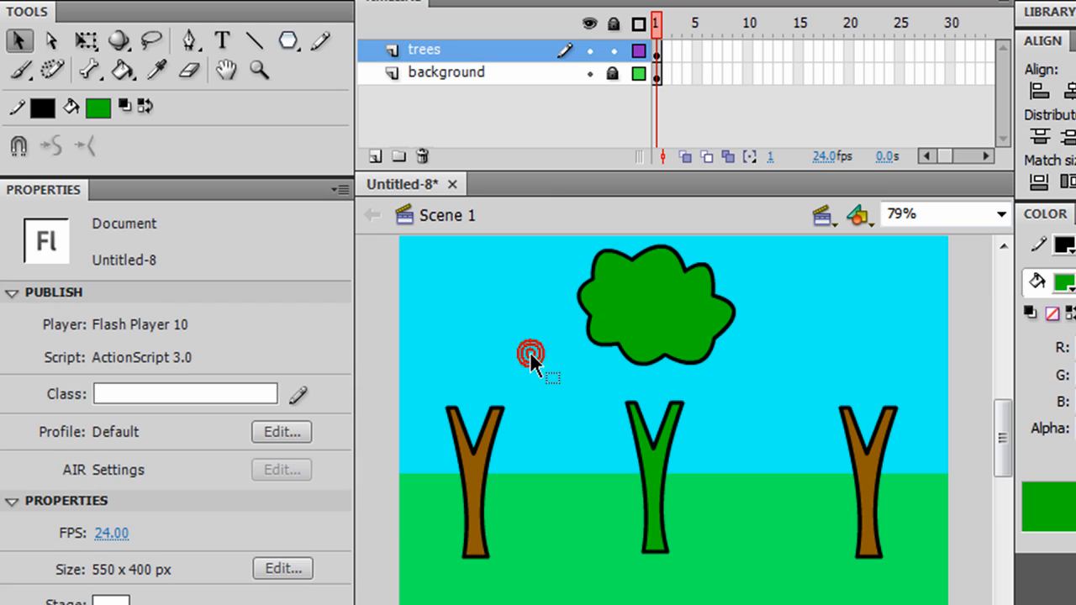
left_click_drag(529, 352, 656, 463)
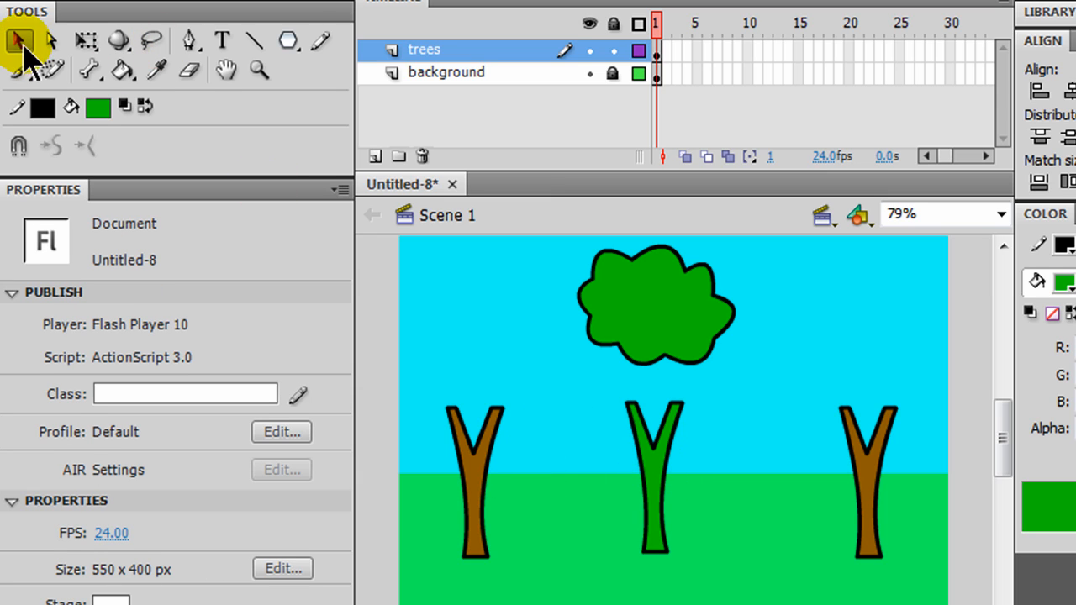
left_click(653, 464)
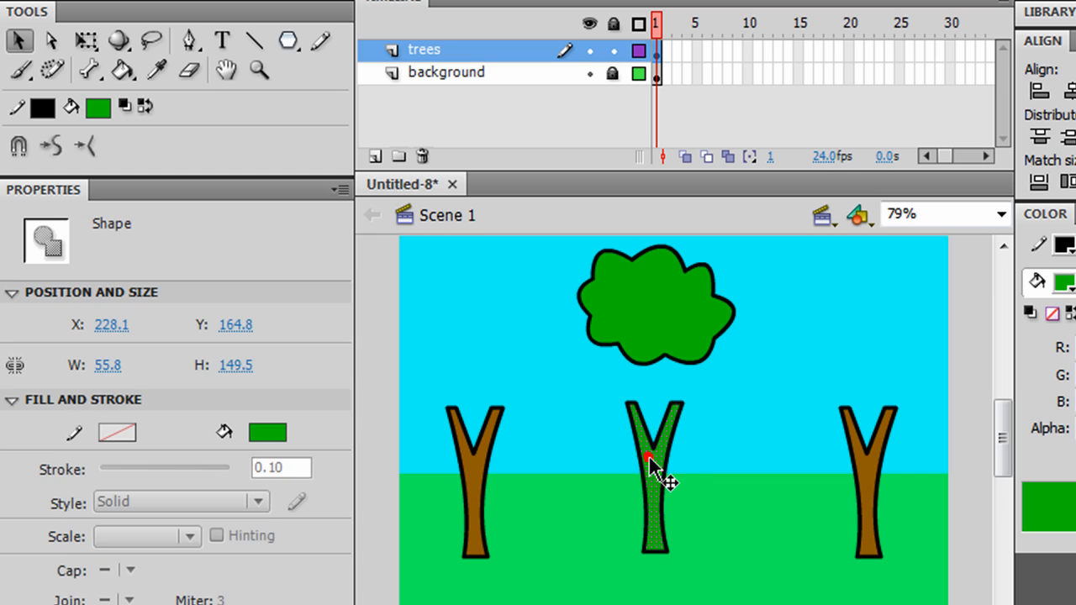
left_click(98, 107)
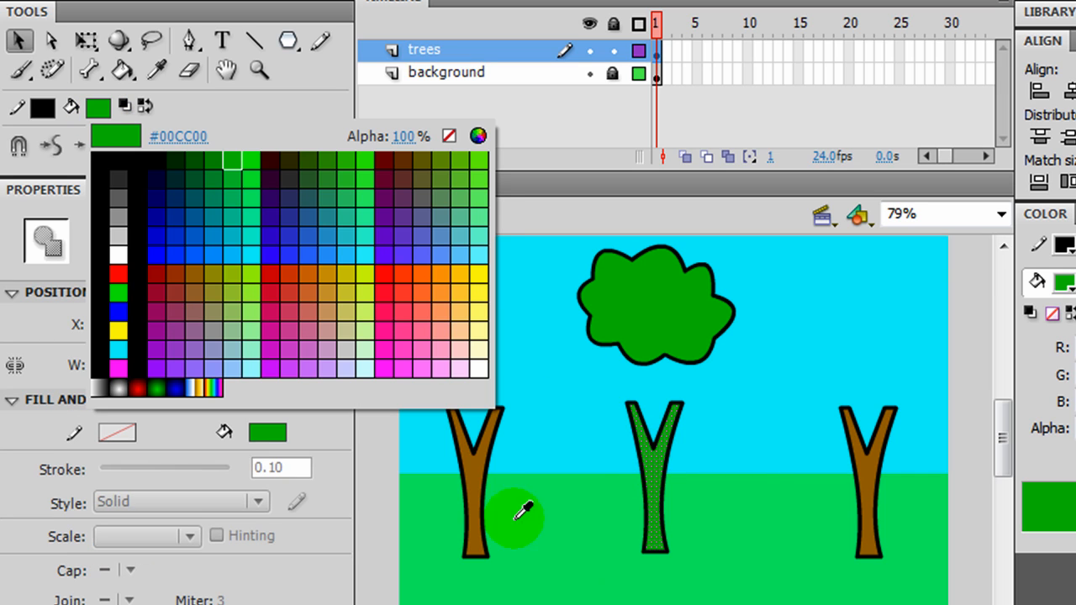
left_click(474, 475)
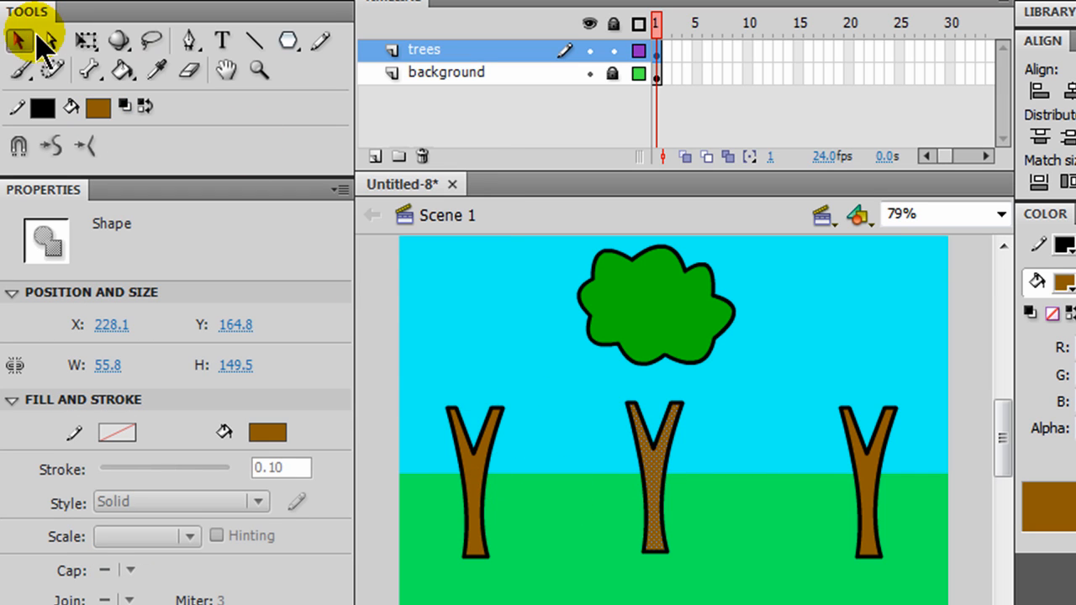
left_click(584, 478)
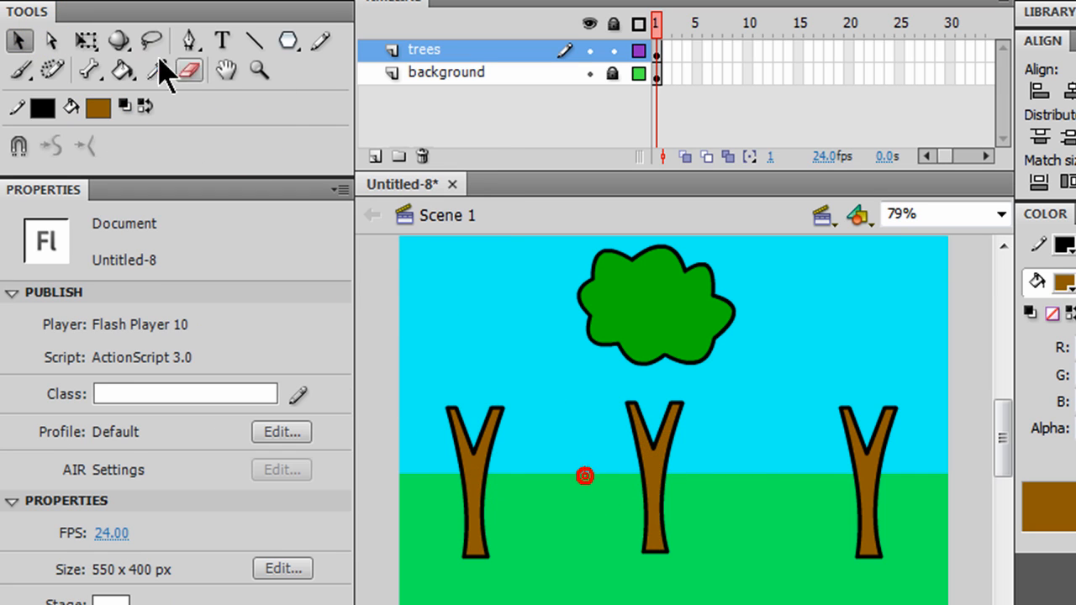
Move the green foliage onto the middle trunk and place a copy of it on the left trunk.
left_click(656, 311)
left_click_drag(656, 311, 652, 367)
left_click(767, 452)
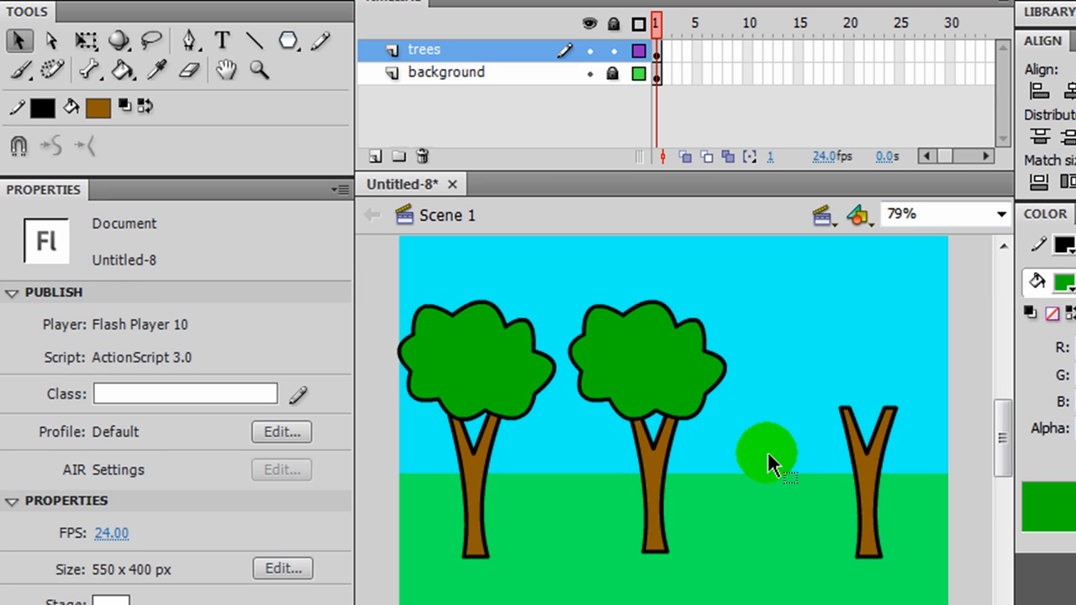
Change the middle tree's foliage fill to the dark red #993333.
left_click(629, 364)
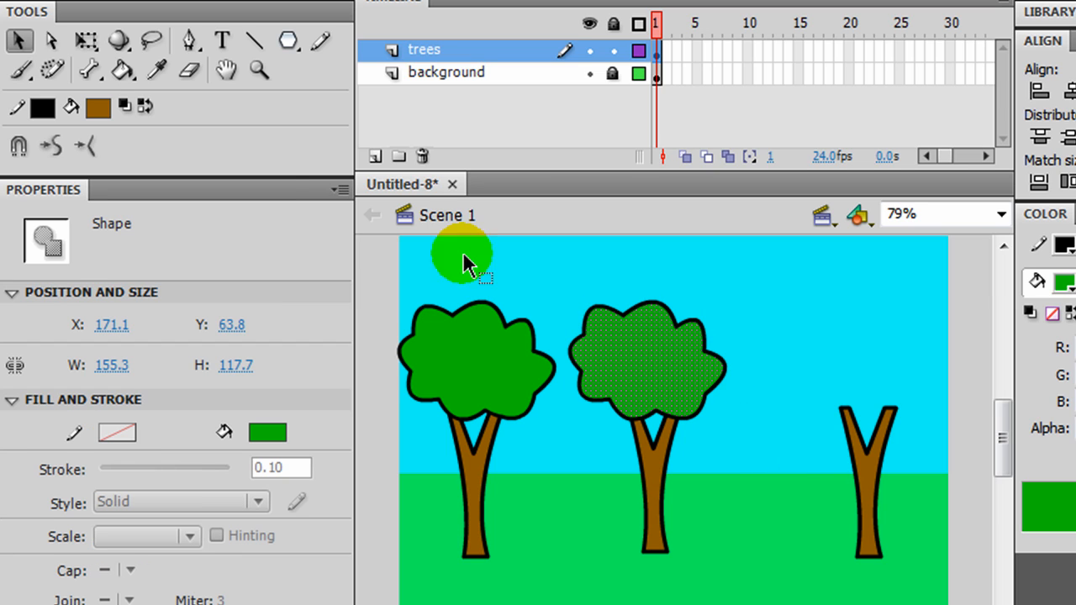
left_click(97, 108)
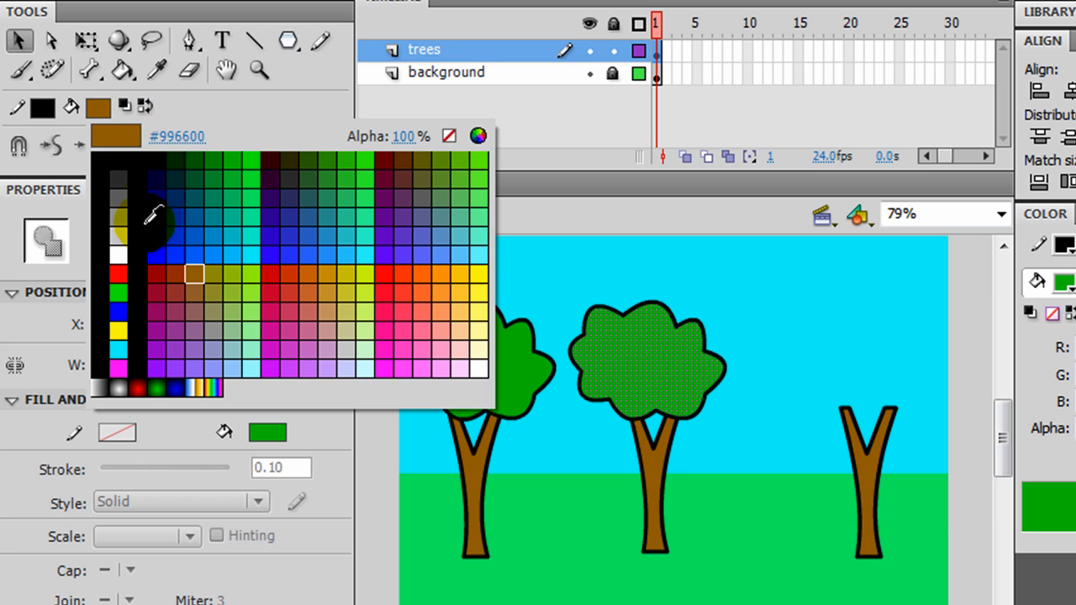
left_click(176, 286)
left_click(770, 548)
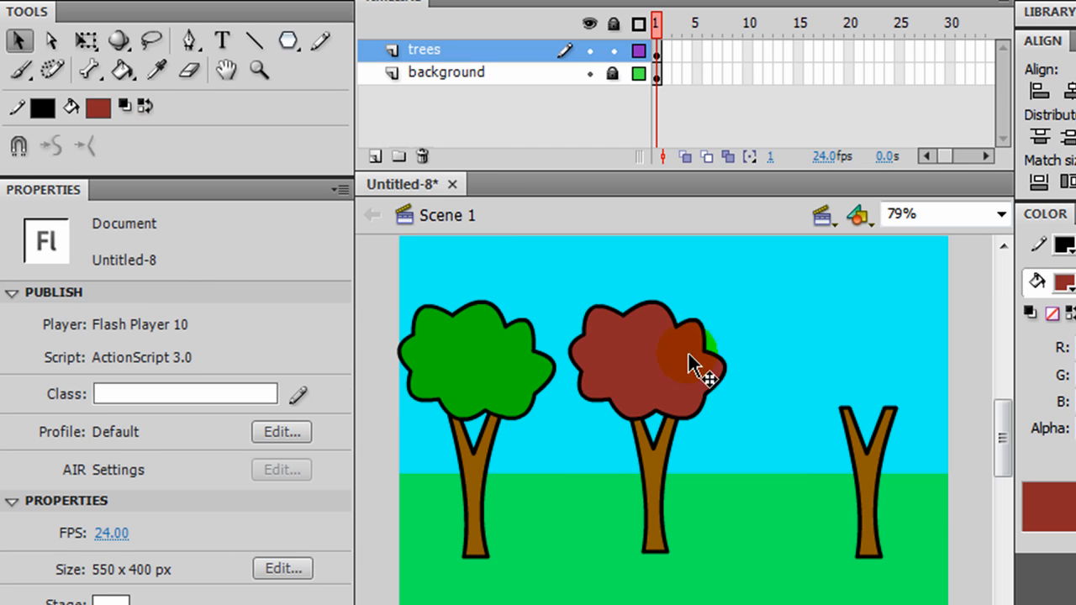
Draw a bright green triangle about 76 px wide and 66 px high with the PolyStar tool in the sky near the right trunk.
left_click(288, 40)
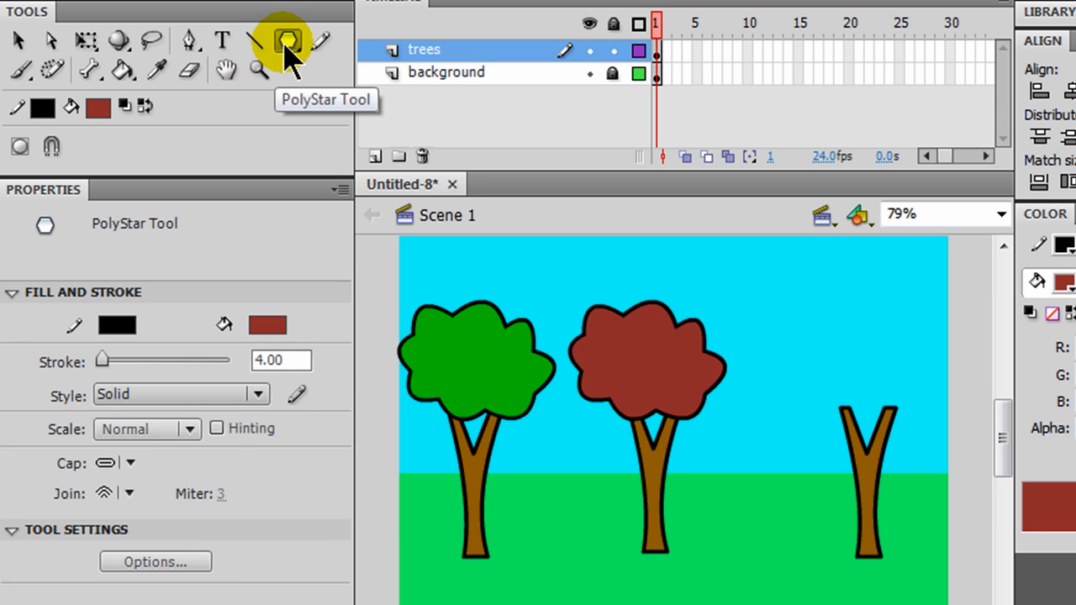
left_click(98, 107)
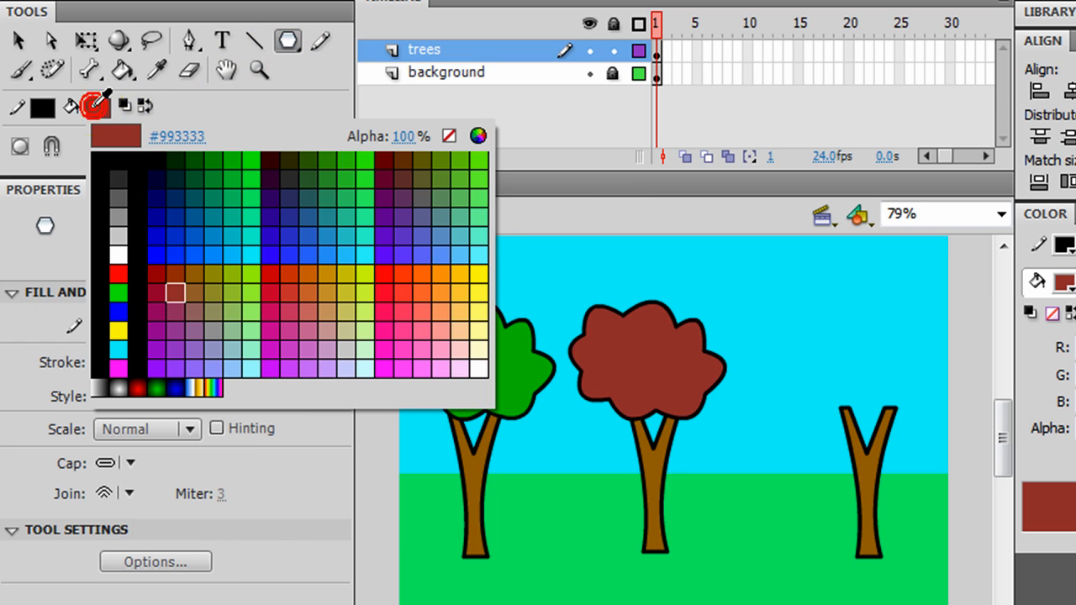
left_click(376, 170)
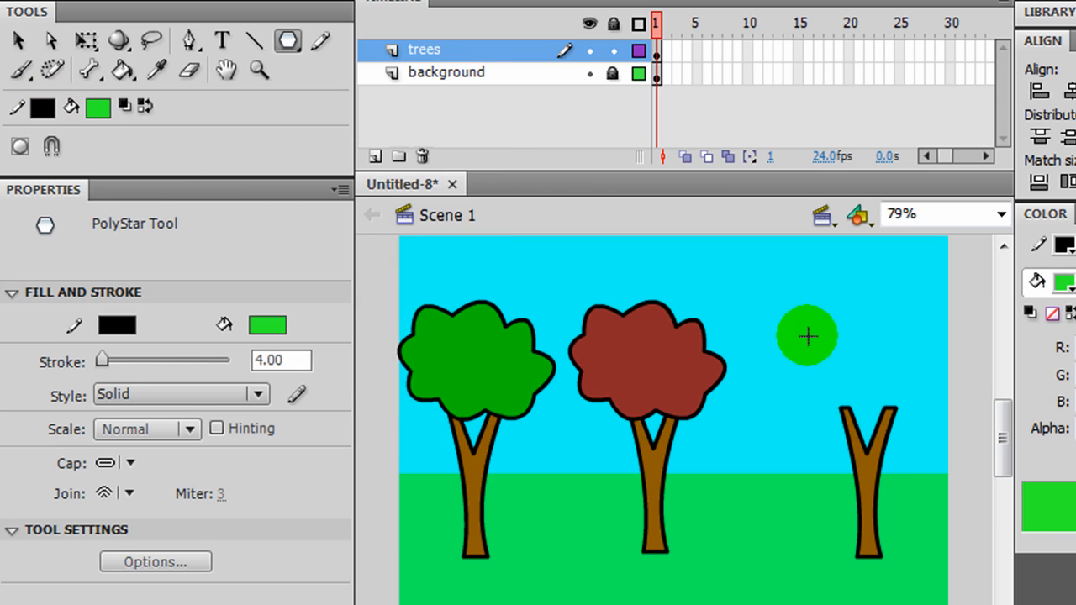
mouse_move(810, 291)
left_mouse_down()
mouse_move(836, 328)
mouse_move(810, 338)
mouse_move(772, 319)
left_mouse_up()
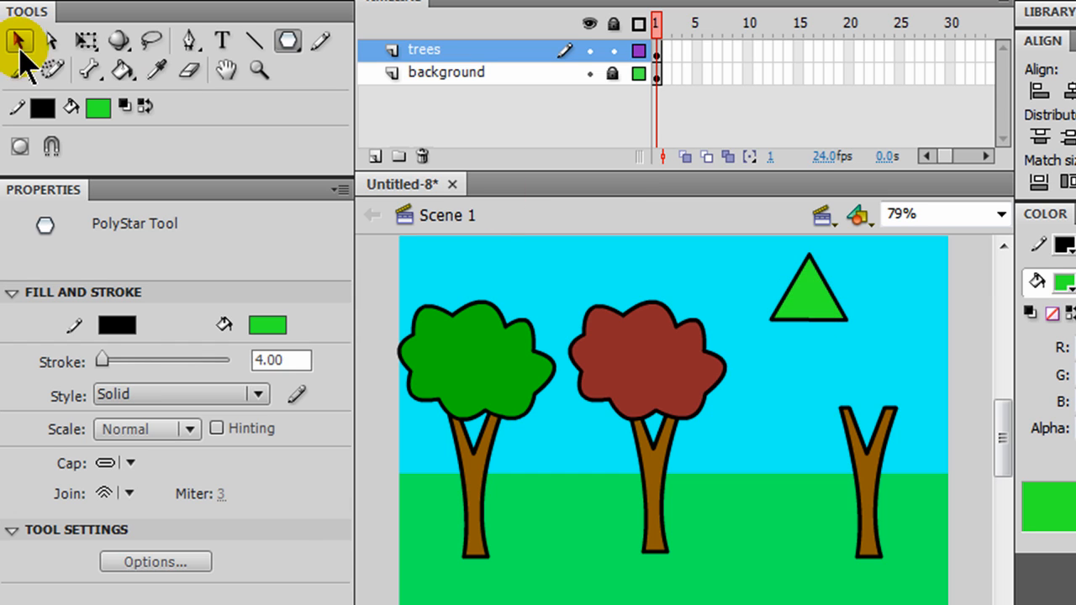
Centre the triangle above the right trunk and widen it with Free Transform to about 132 px wide and 63 px high.
left_click(18, 40)
left_click_drag(809, 296, 871, 320)
left_click(85, 41)
left_click(832, 353)
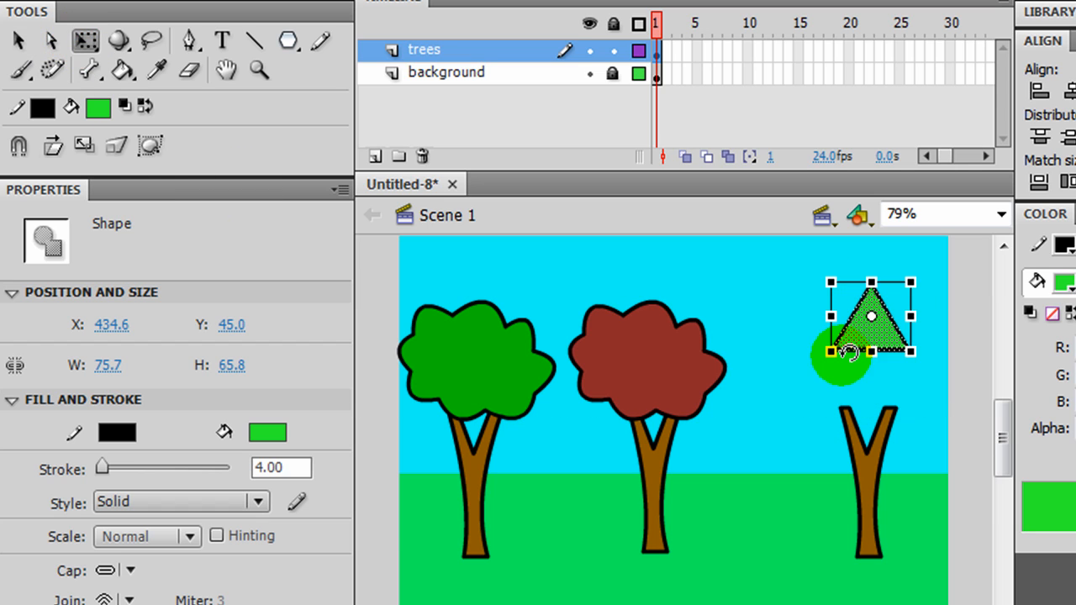
left_click_drag(830, 353, 868, 359)
Stack copies of the widened triangle into three overlapping tiers on top of the right trunk.
left_click(28, 47)
left_click(868, 325)
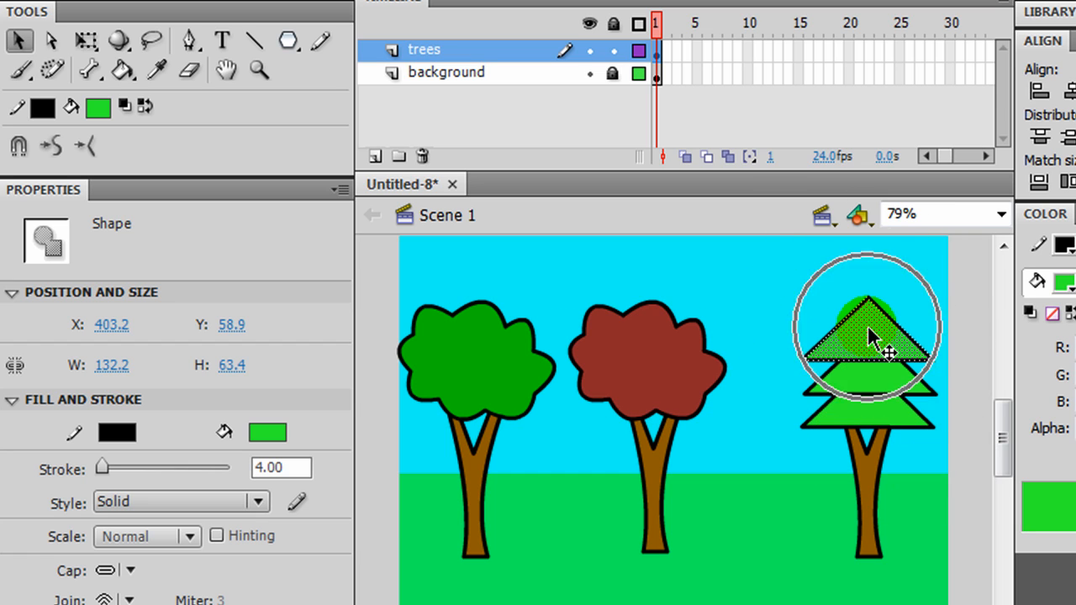
left_click(740, 306)
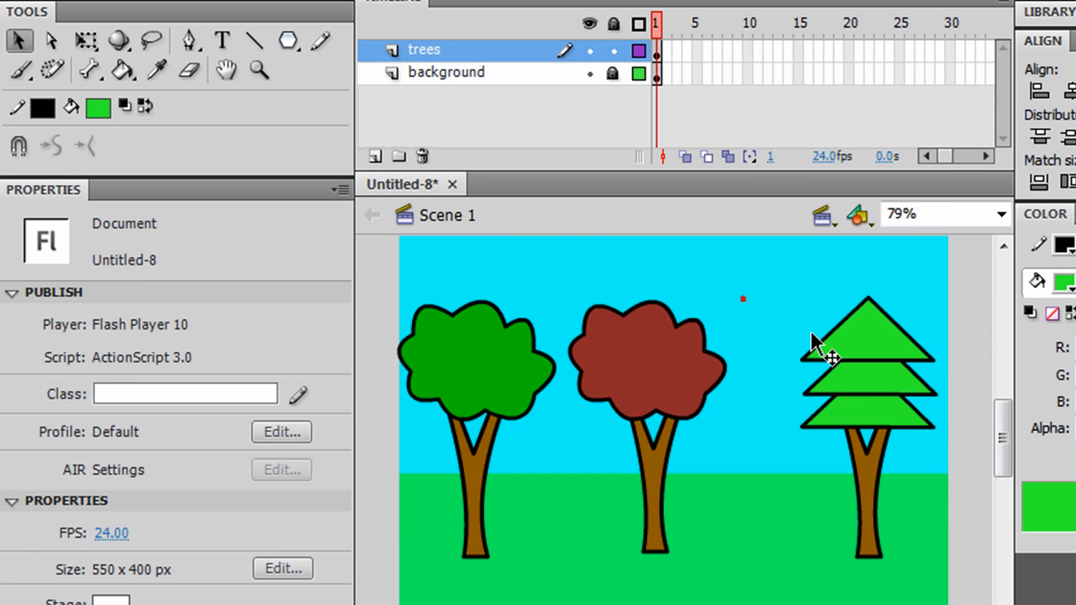
Delete the two horizontal lines between the tiers to merge the triangles into one pine-tree outline.
left_click(881, 360)
key("Delete")
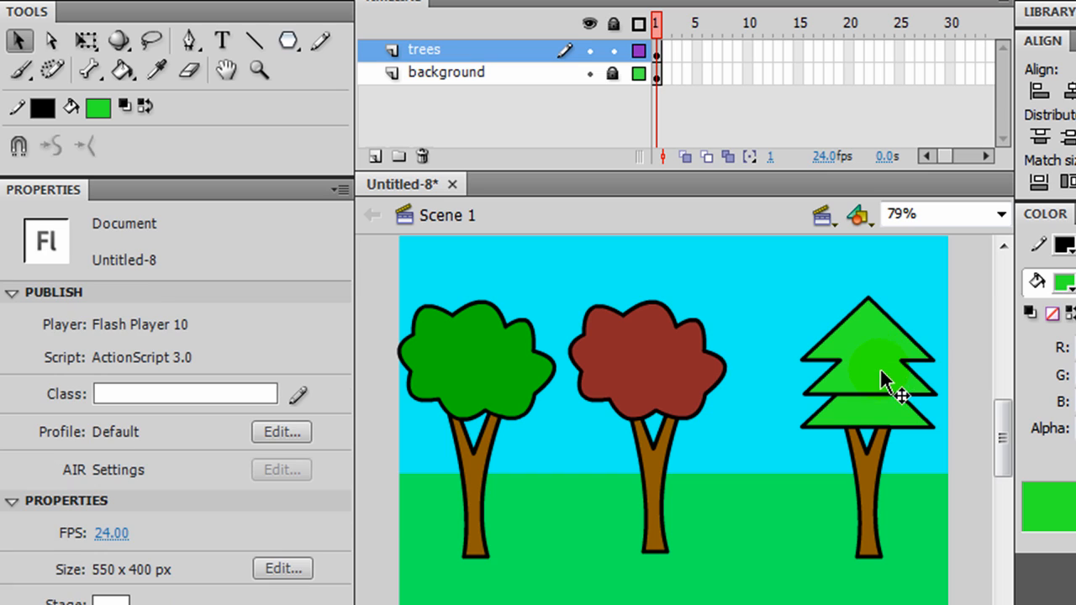
left_click(875, 394)
key("Delete")
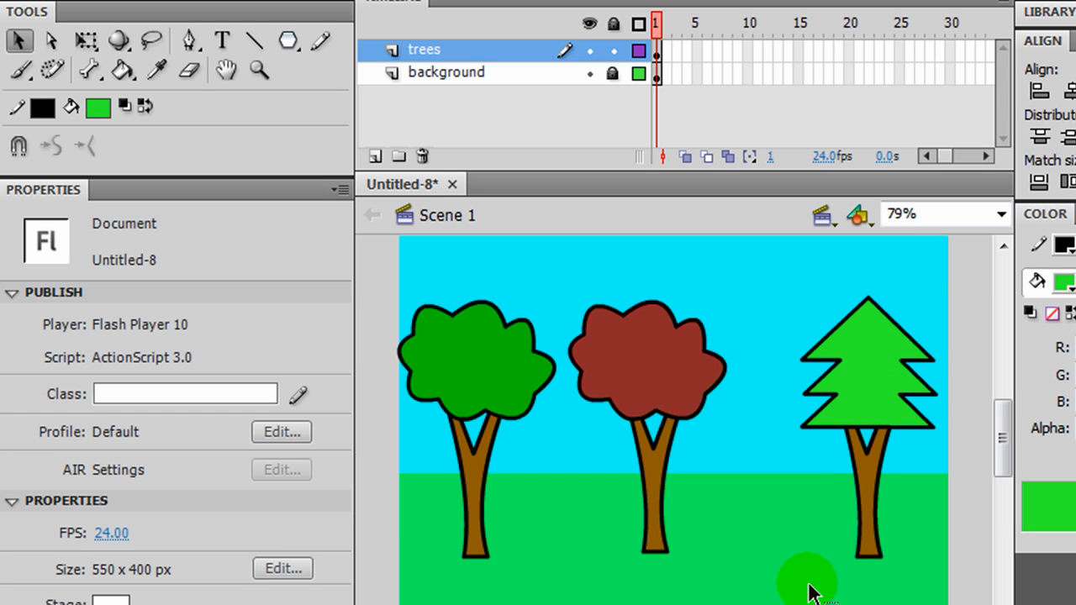
Shorten the whole red tree with Free Transform to about 174 px high and skew its top to the right.
left_click(84, 43)
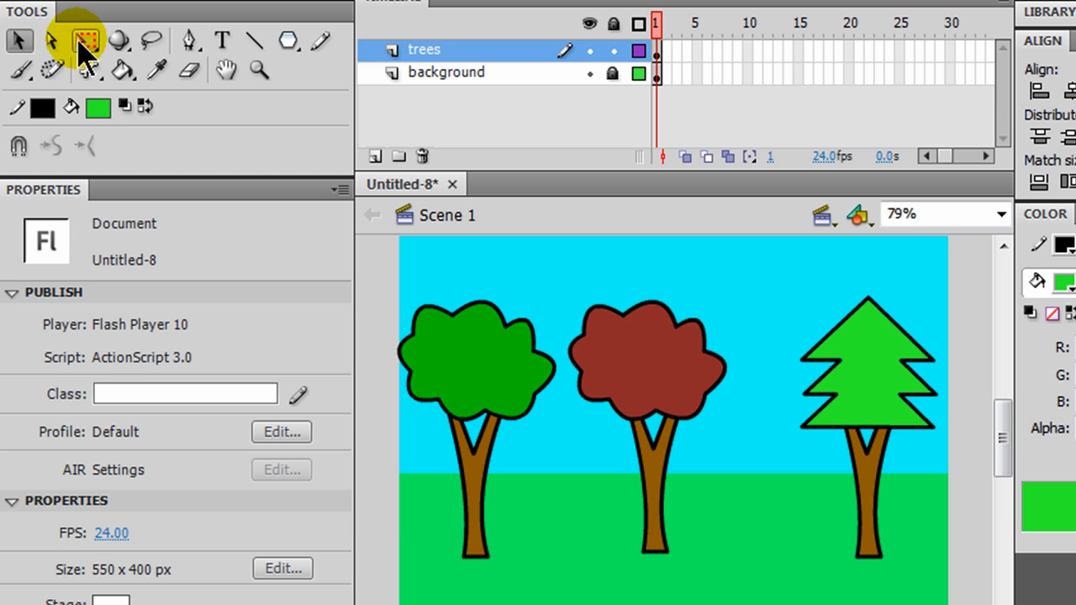
left_click_drag(746, 287, 569, 589)
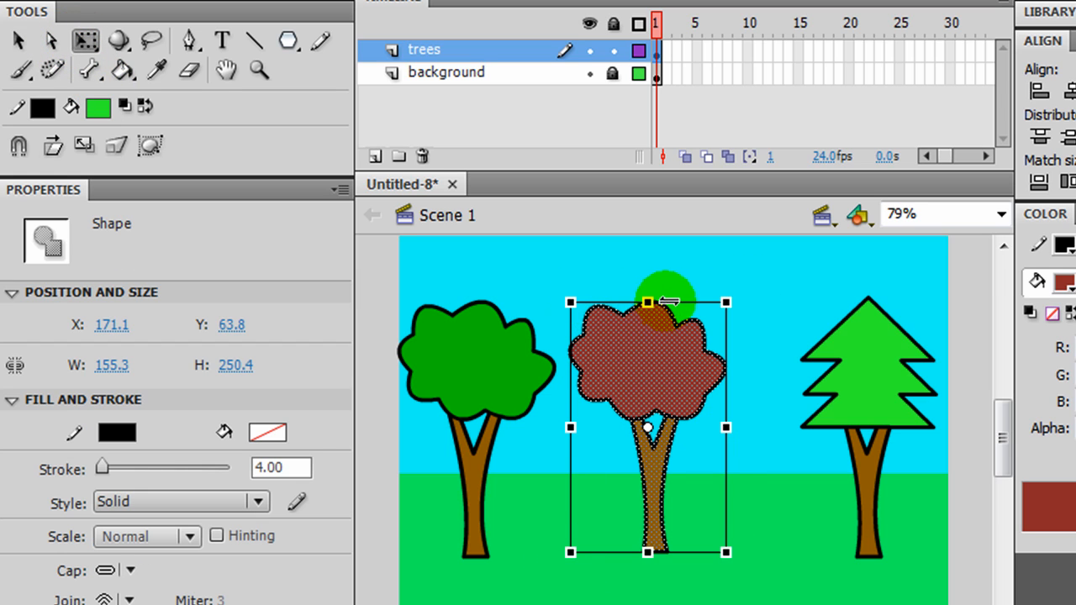
left_click_drag(664, 301, 681, 378)
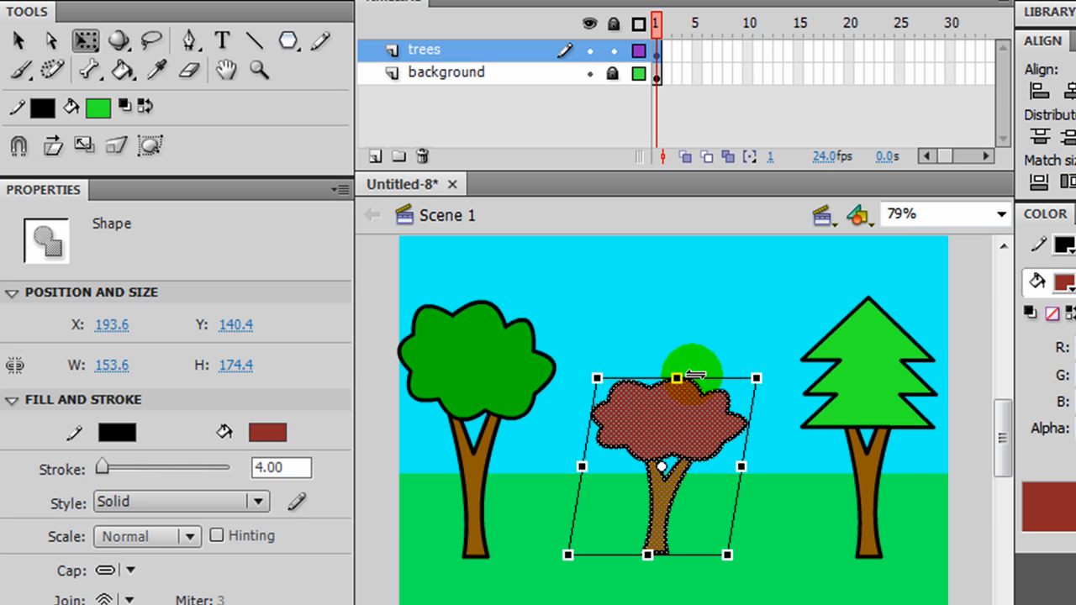
left_click(775, 589)
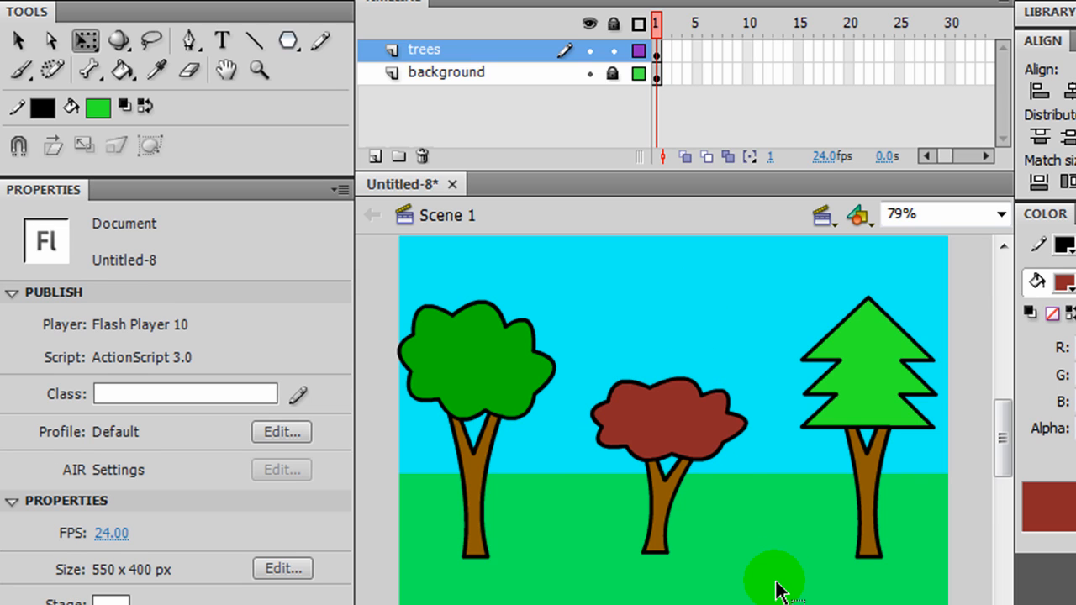
Convert the whole left tree, foliage and trunk, into a graphic symbol named "Green Tree".
left_click(680, 441)
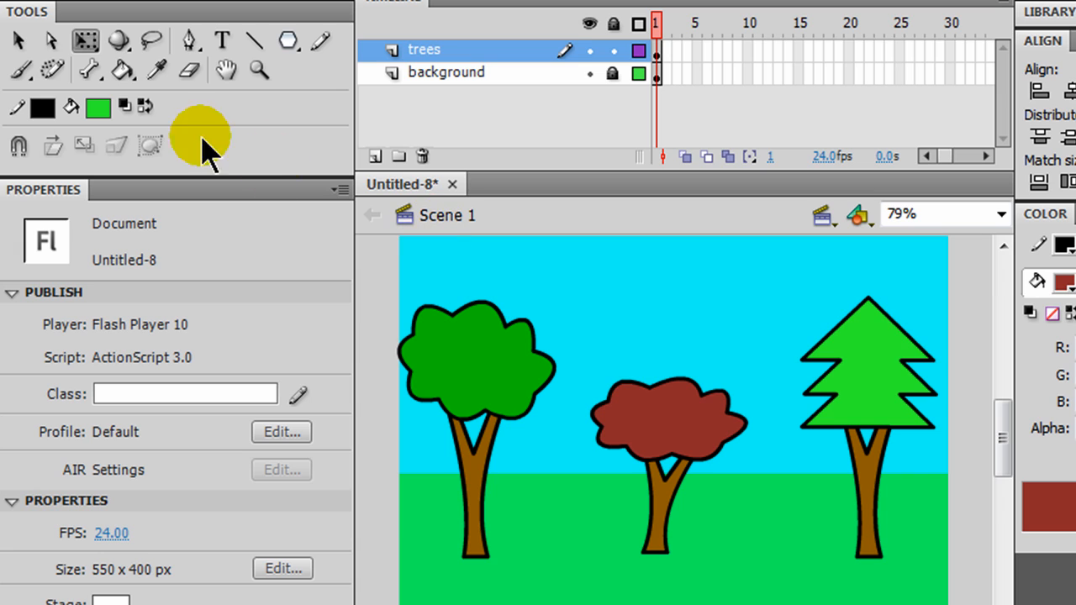
left_click(19, 40)
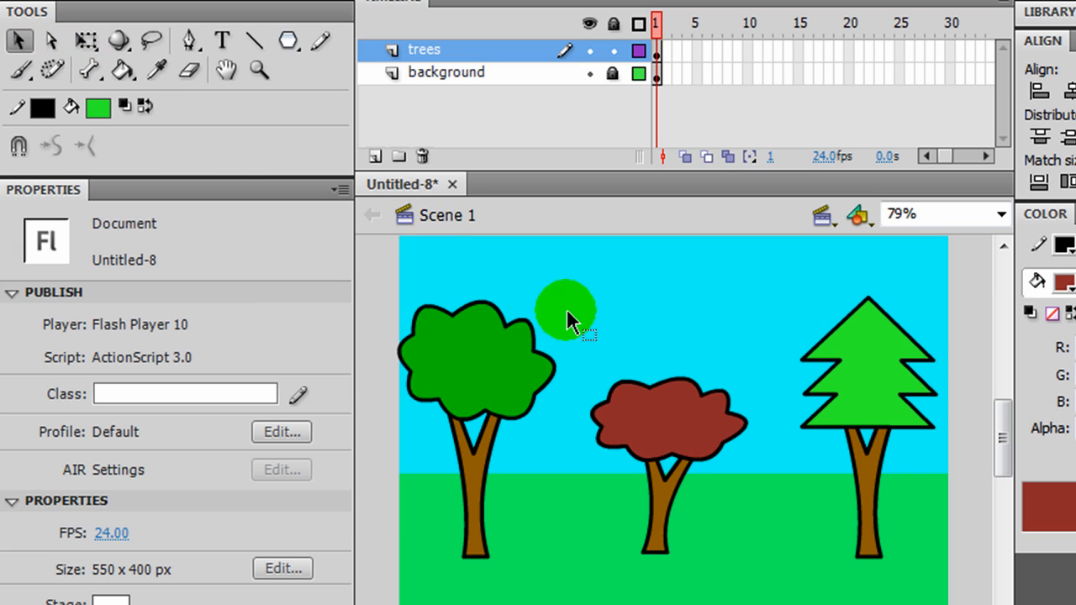
mouse_move(560, 289)
left_mouse_down()
mouse_move(497, 517)
mouse_move(419, 592)
mouse_move(383, 583)
left_mouse_up()
key("F8")
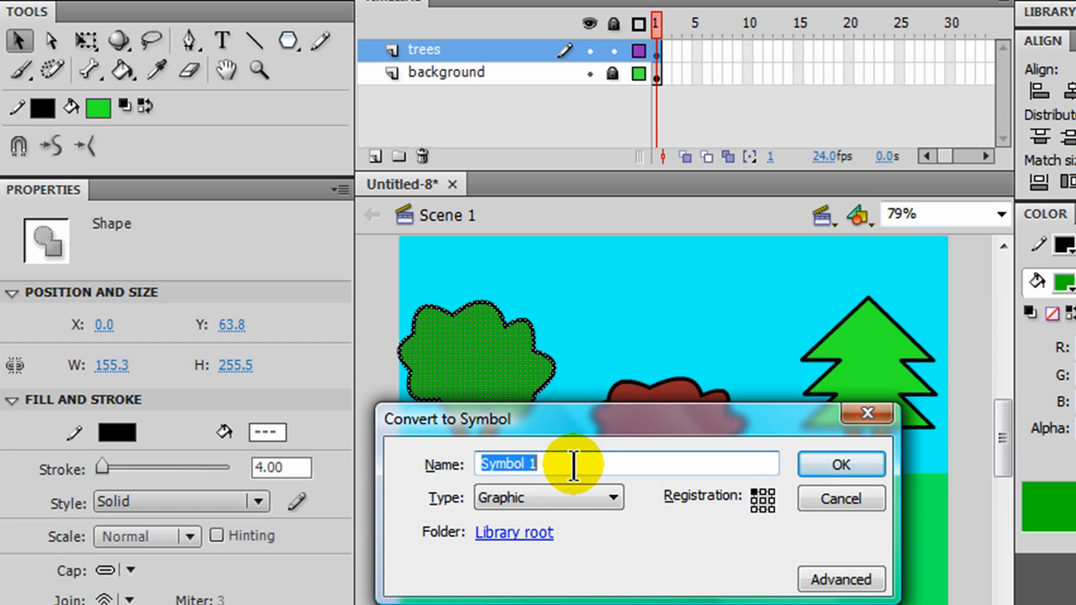
type("Gree")
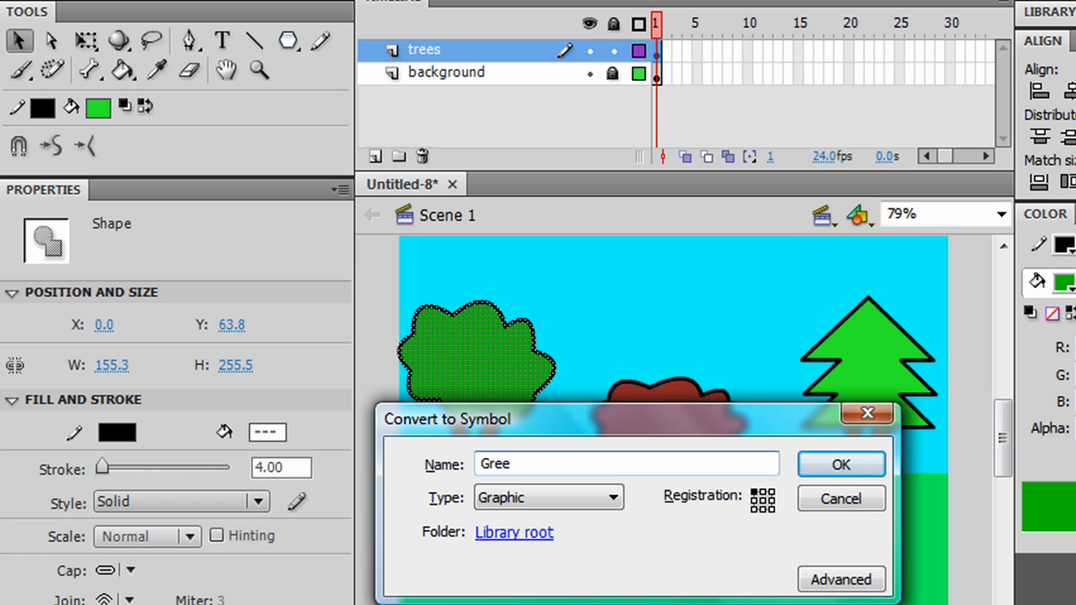
type("n TGr")
key("BackSpace")
key("BackSpace")
type("ree")
left_click(803, 467)
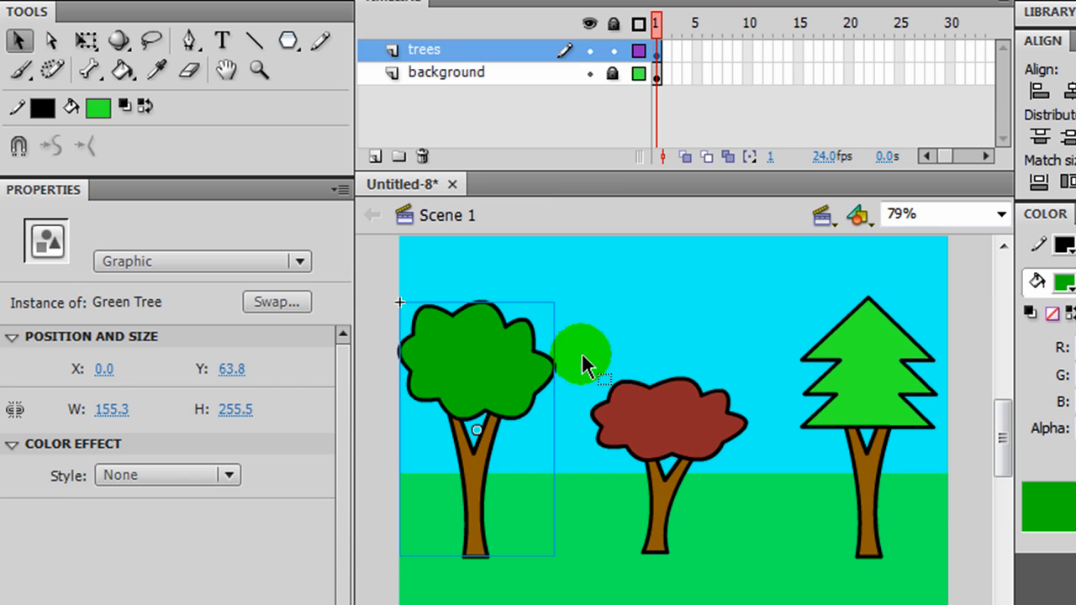
Convert the whole red tree, foliage and trunk, into a graphic symbol named "Red Tree".
left_click_drag(583, 364, 759, 587)
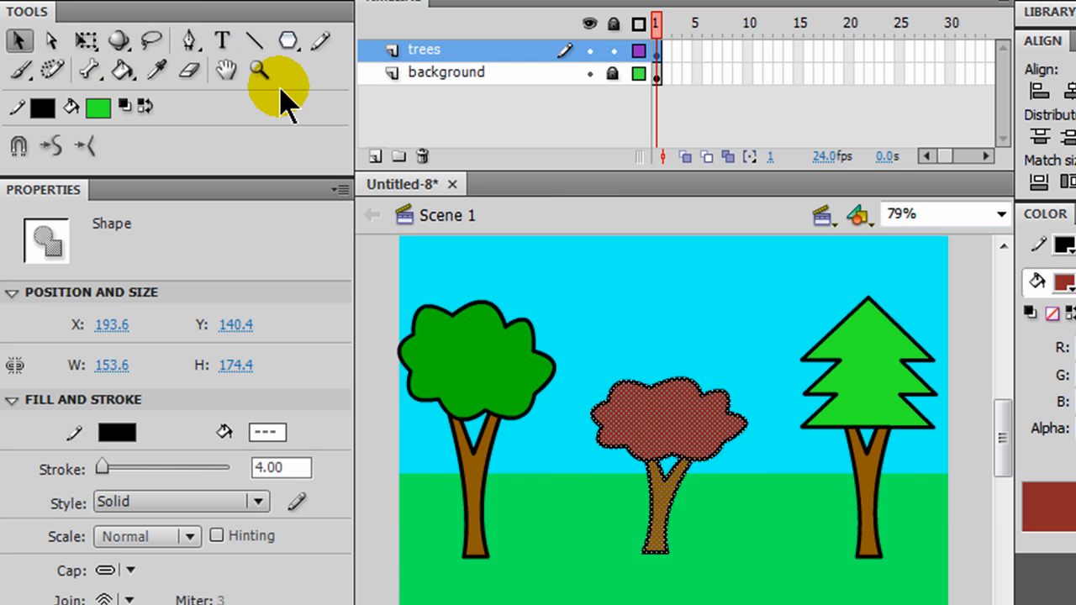
key("F8")
type("Red Tree")
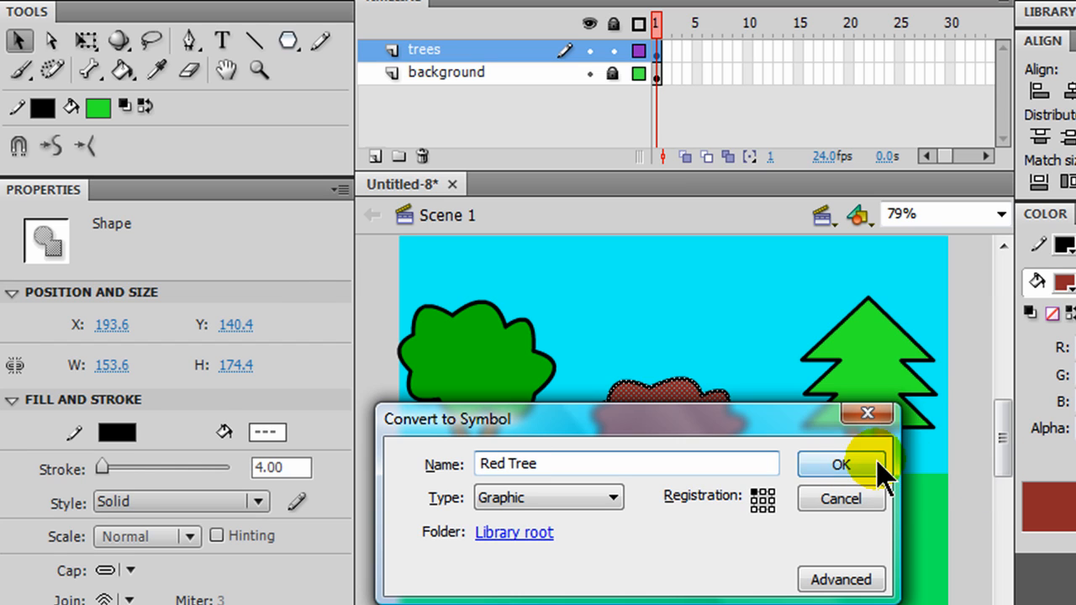
left_click(848, 479)
Convert the whole pine tree and its trunk into a graphic symbol named "Pine Tree".
left_click_drag(788, 283, 945, 572)
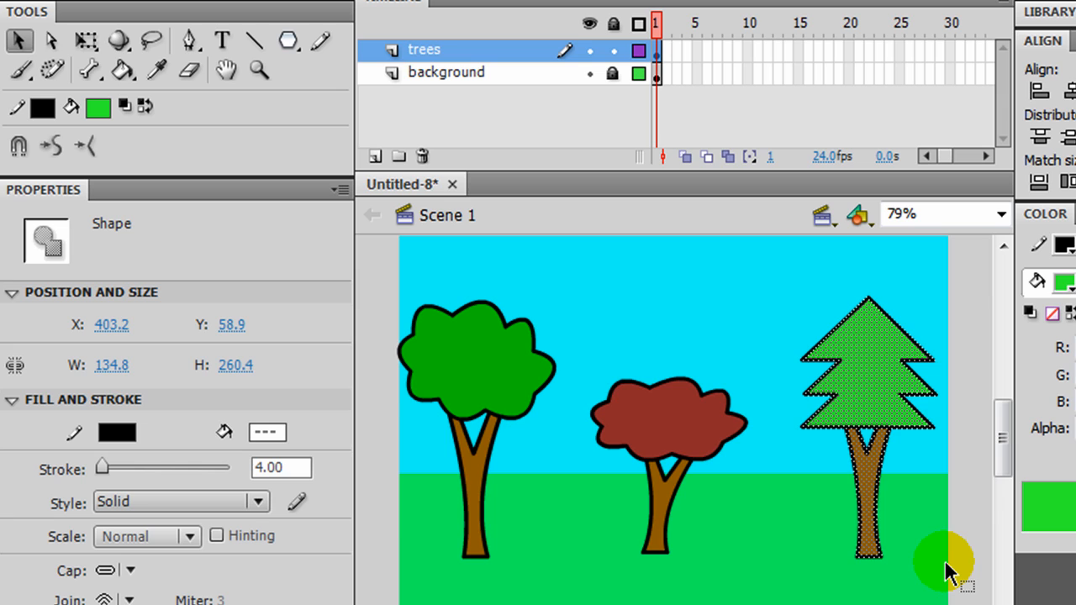
key("F8")
type("Pi")
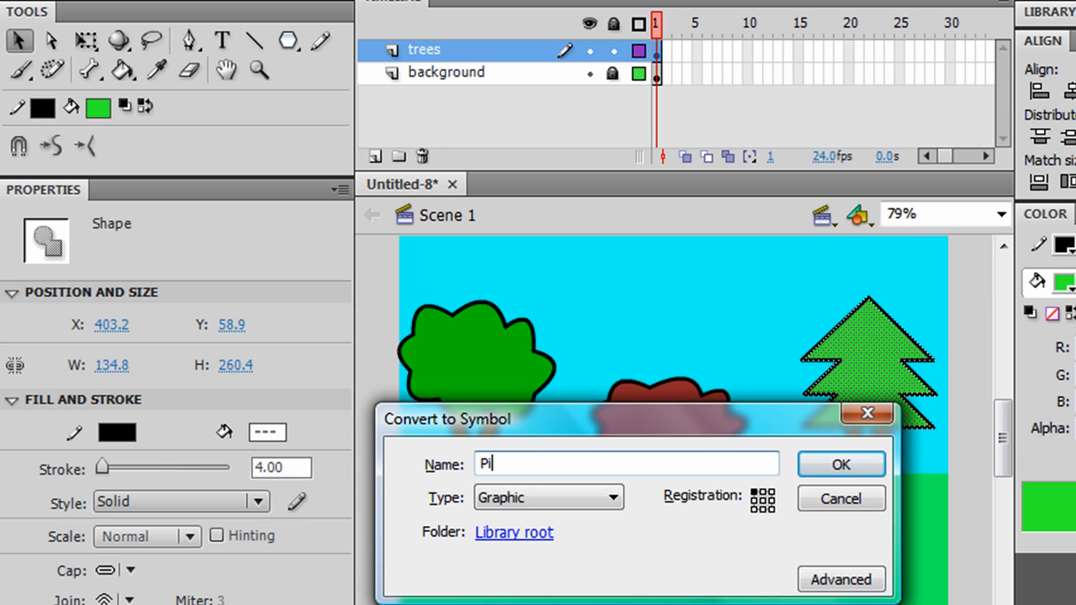
type("ne Tree")
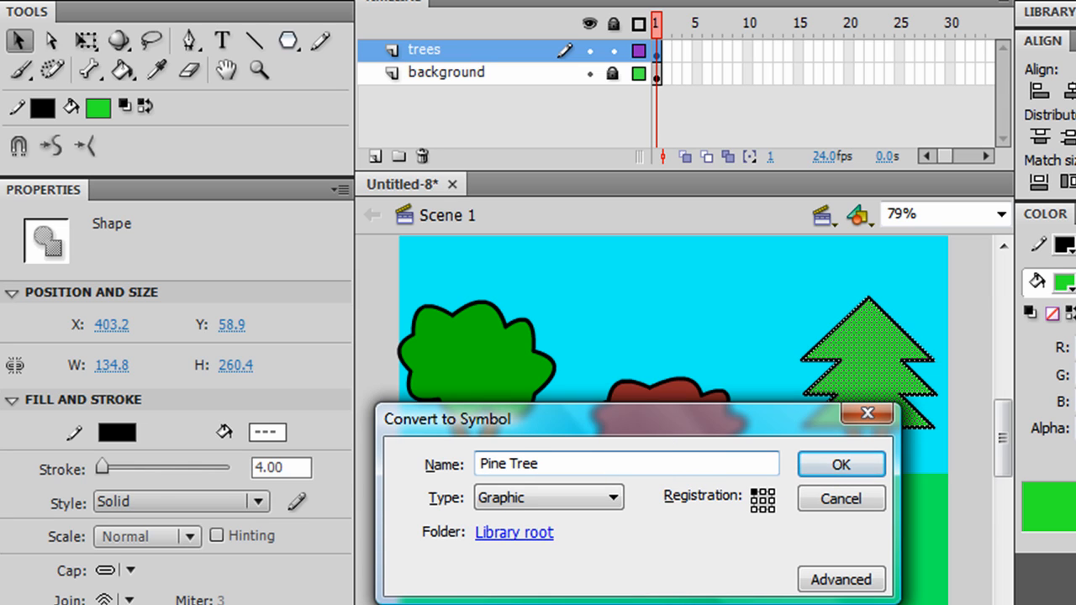
left_click(817, 464)
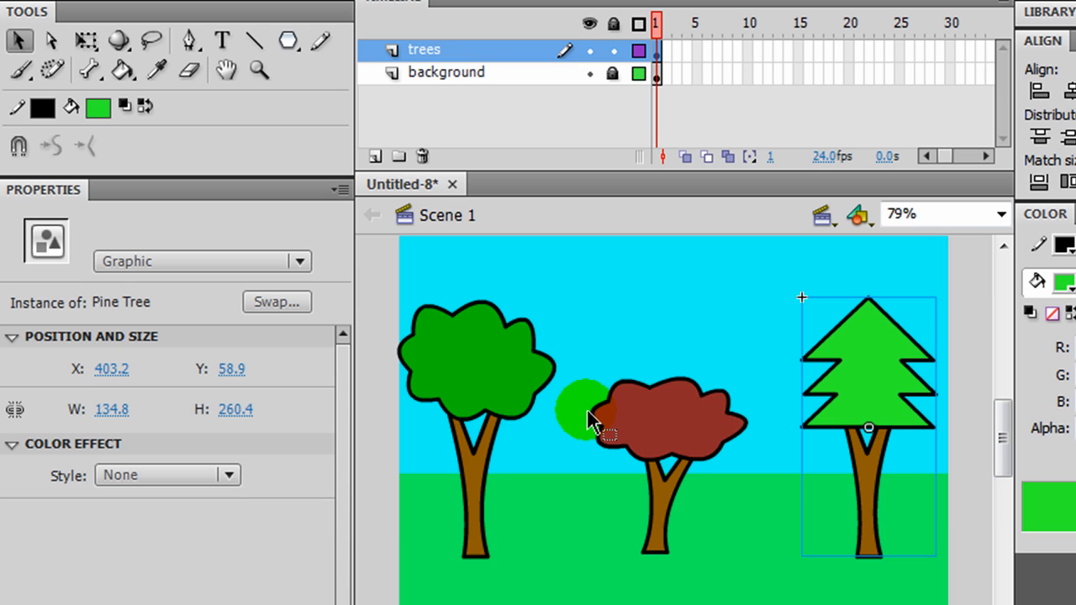
Delete the pine, red and green tree instances from the stage, leaving only the background.
key("Delete")
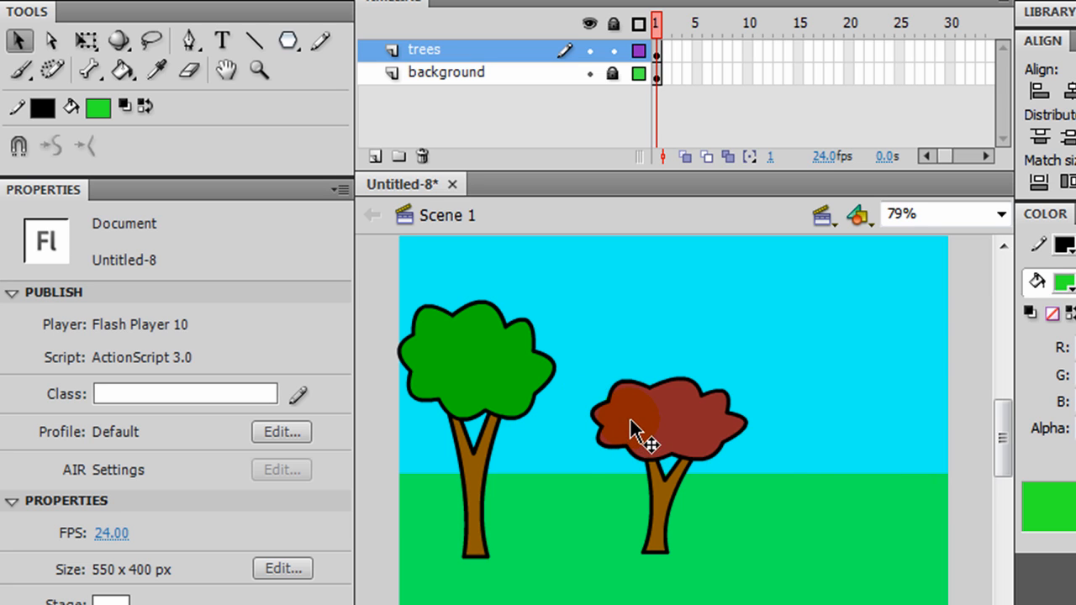
left_click(629, 417)
key("Delete")
left_click(523, 391)
key("Delete")
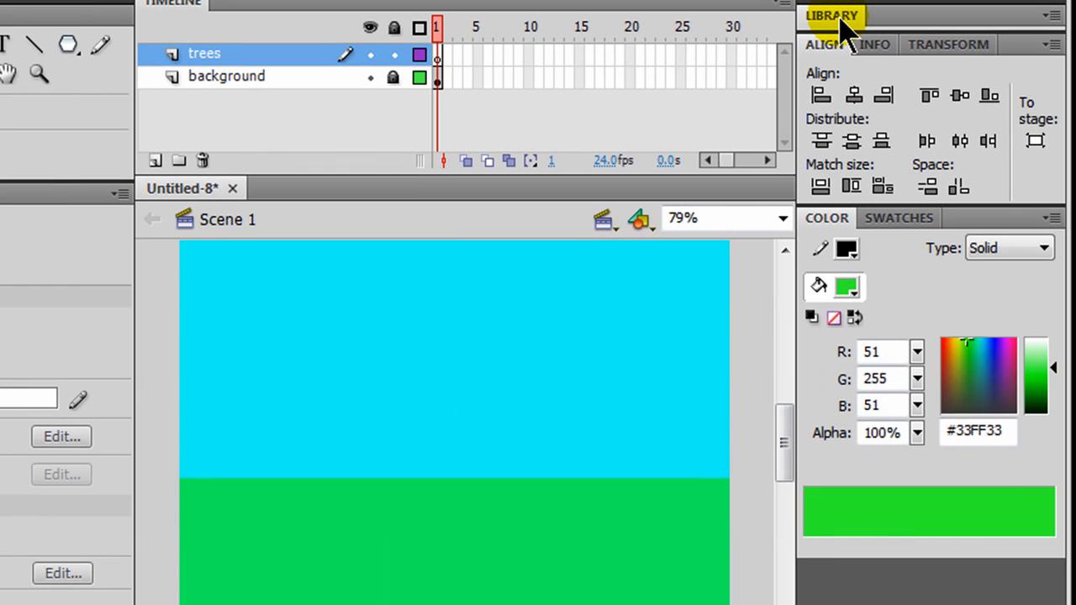
Preview the tree symbols in the library and place three Red Tree instances side by side across the stage.
left_click(841, 19)
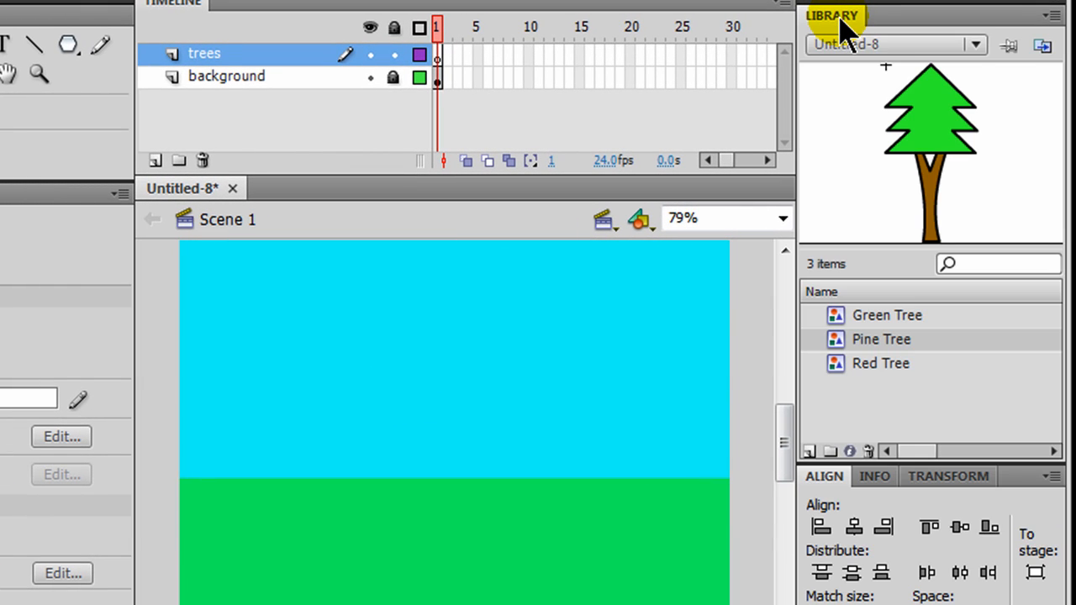
left_click(885, 318)
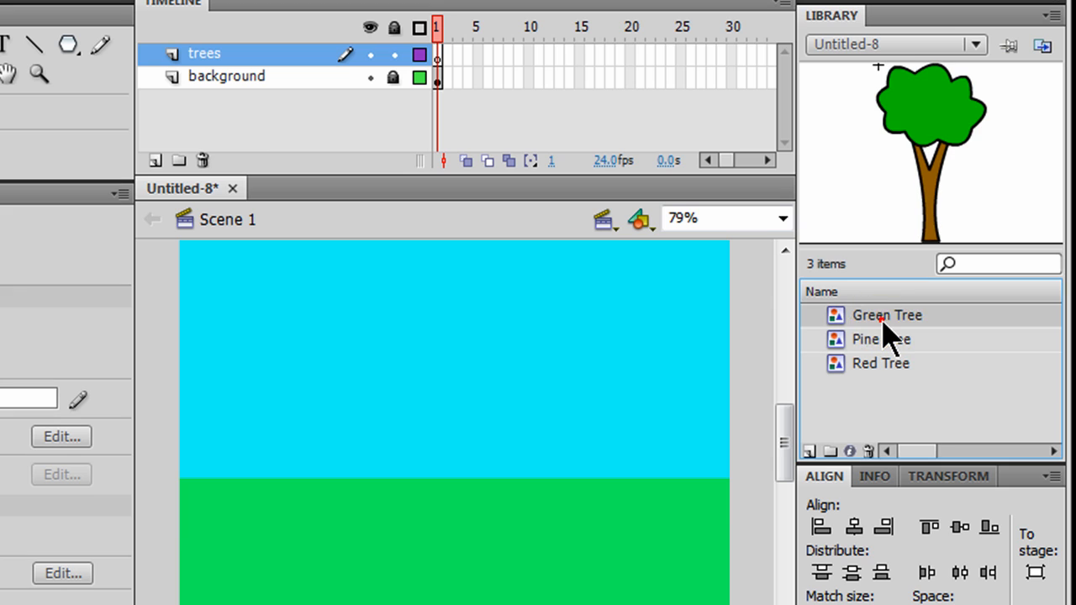
left_click(885, 340)
left_click(875, 365)
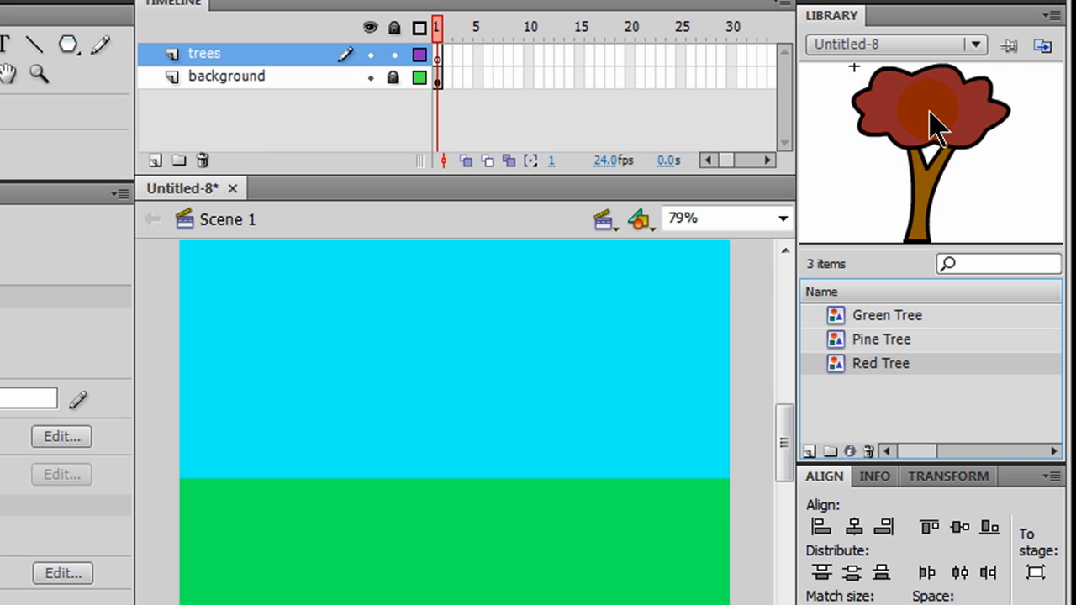
left_click_drag(929, 112, 446, 476)
left_click_drag(930, 149, 621, 453)
left_click(668, 594)
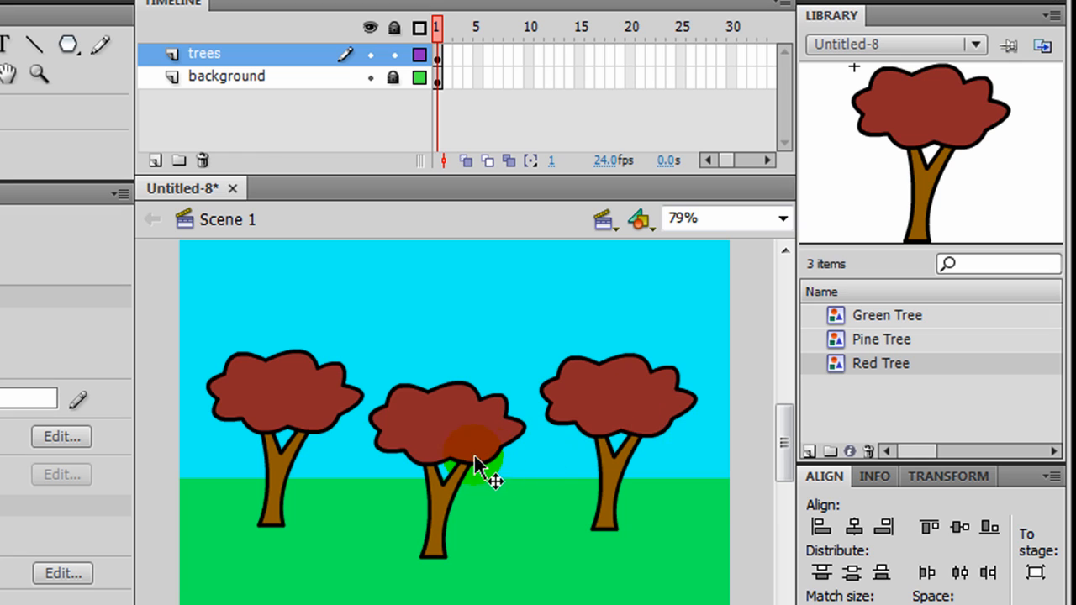
Open the Red Tree symbol for editing in place and recolor its foliage fill blue.
double_click(609, 413)
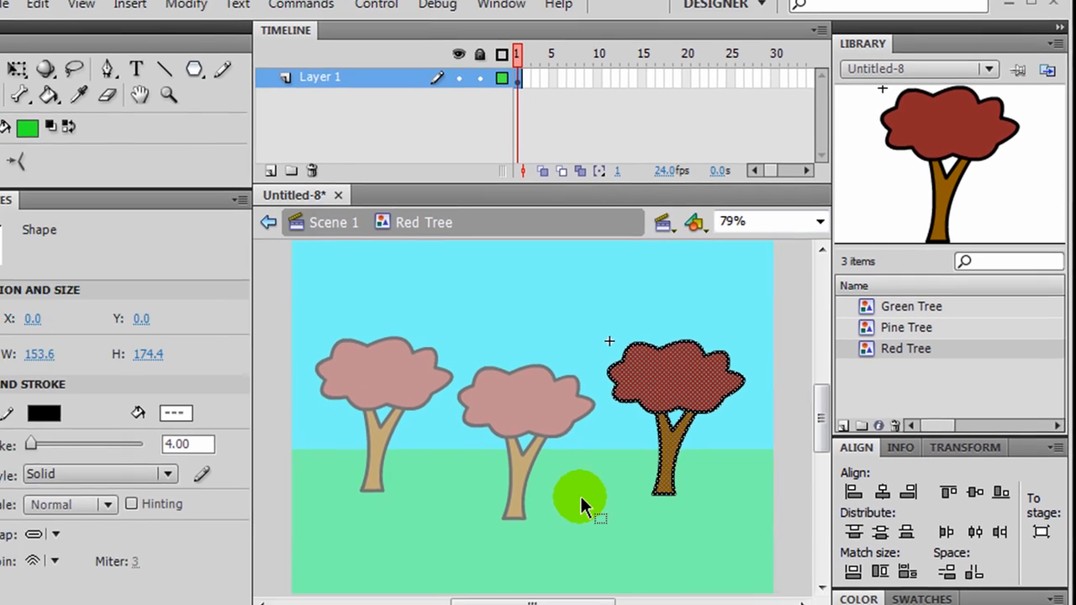
left_click(581, 497)
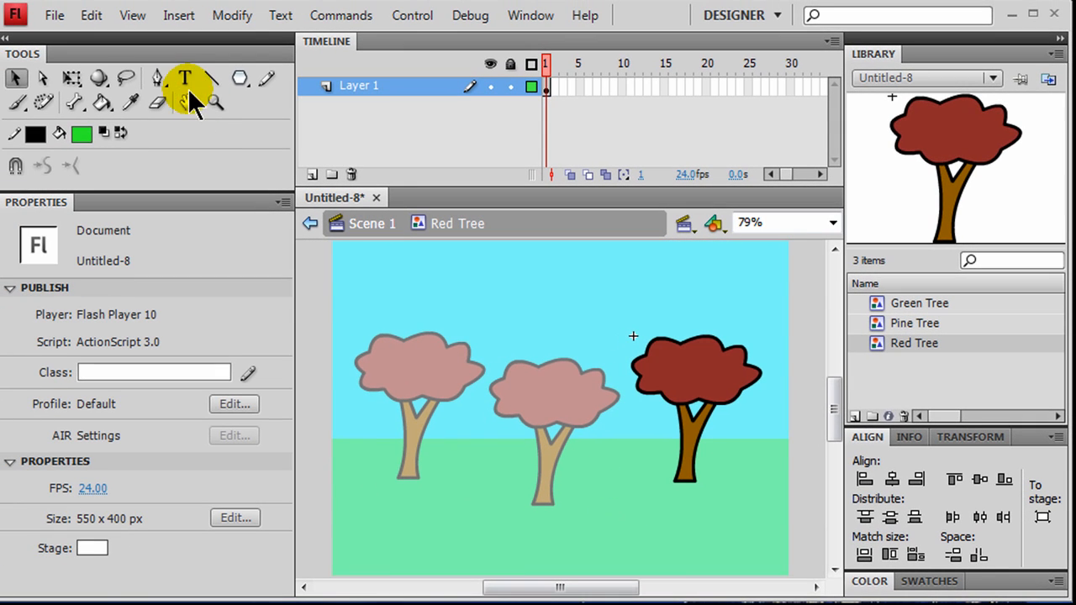
left_click(678, 372)
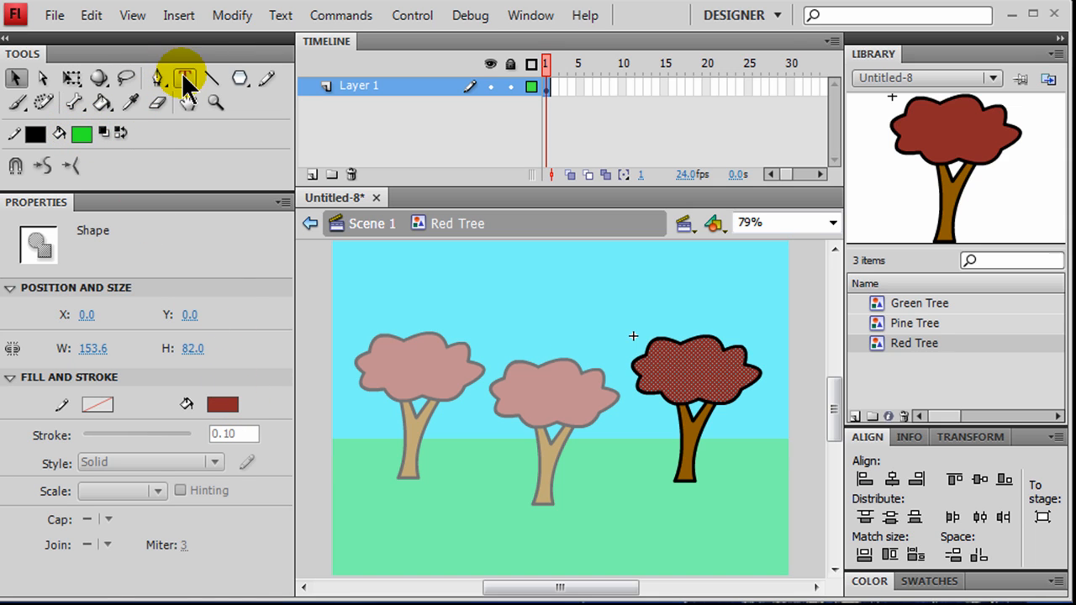
left_click(87, 133)
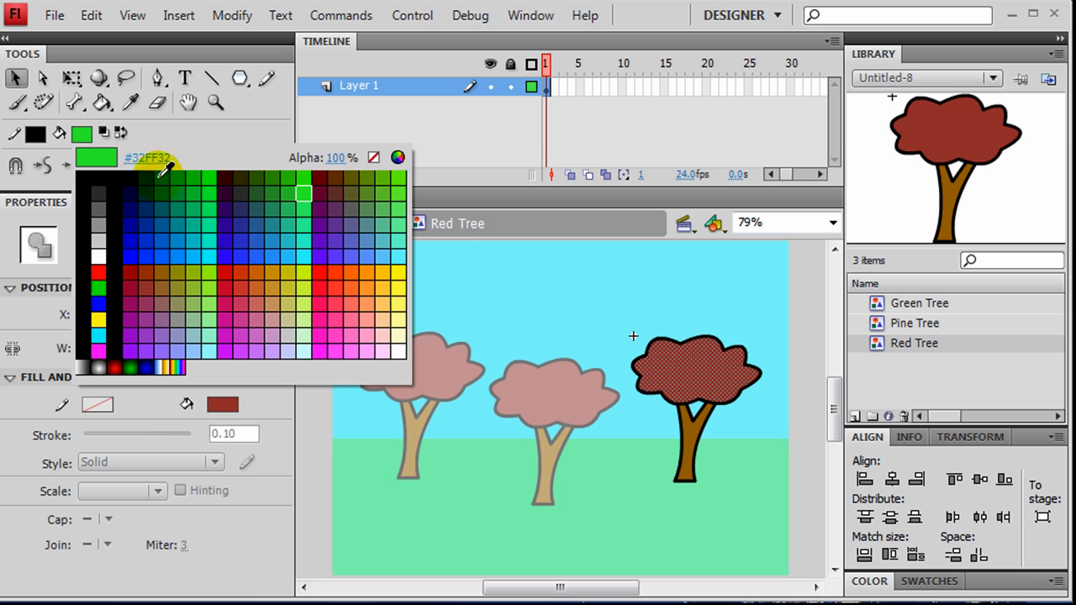
left_click(242, 239)
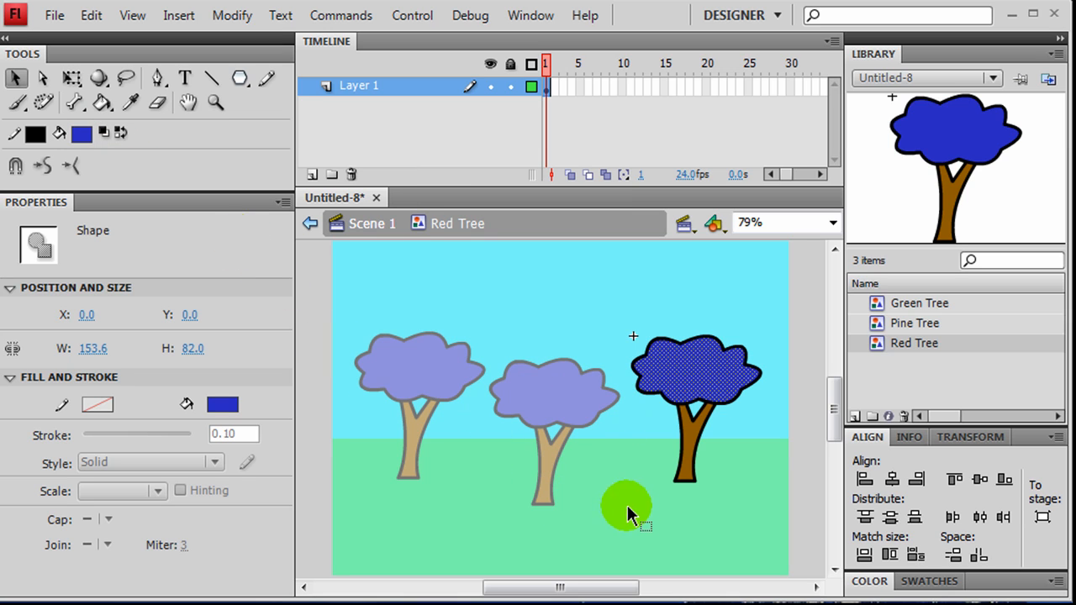
left_click(626, 503)
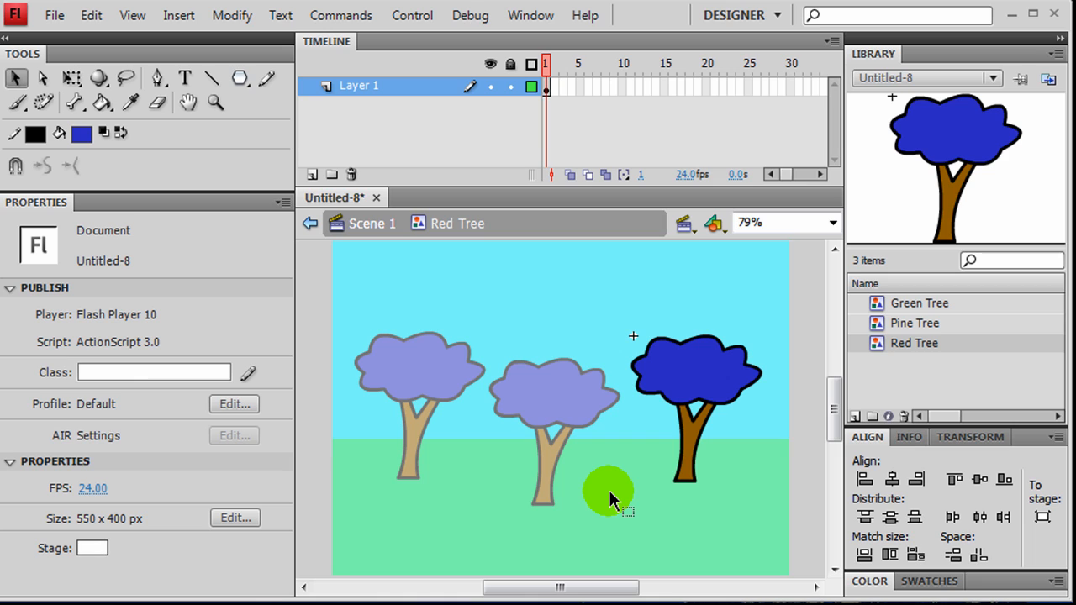
Undo the blue foliage fill in the Red Tree symbol and return to Scene 1.
left_click(699, 378)
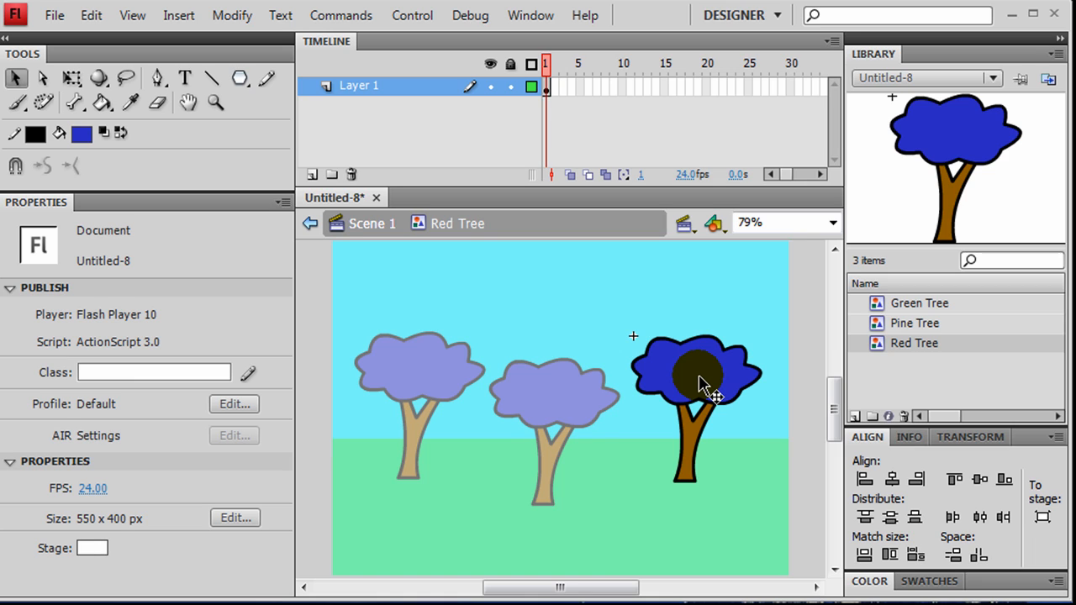
left_click(699, 377)
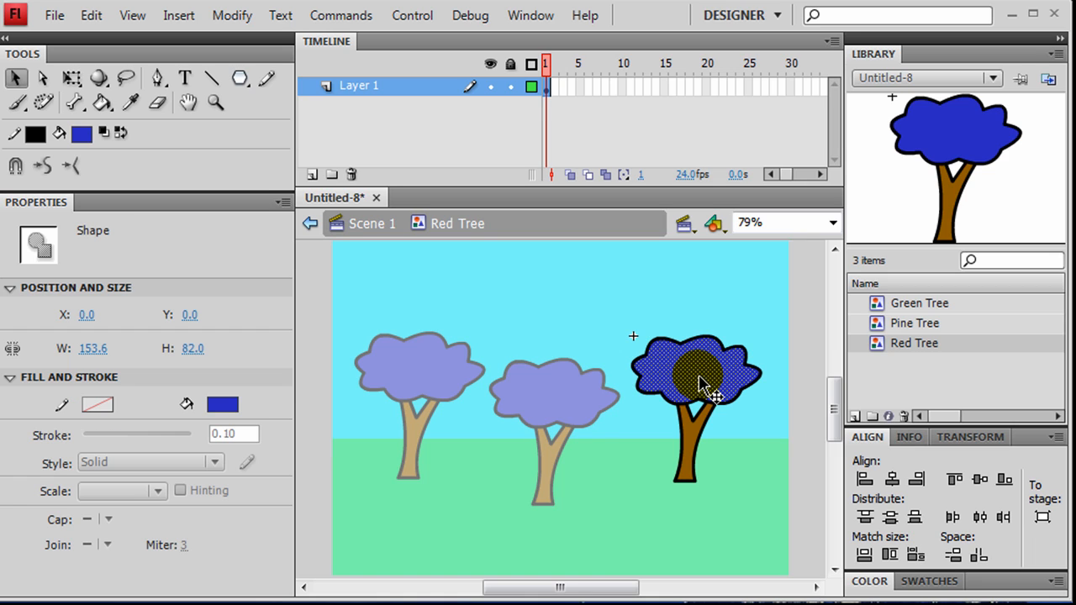
key("ctrl+z")
left_click(759, 513)
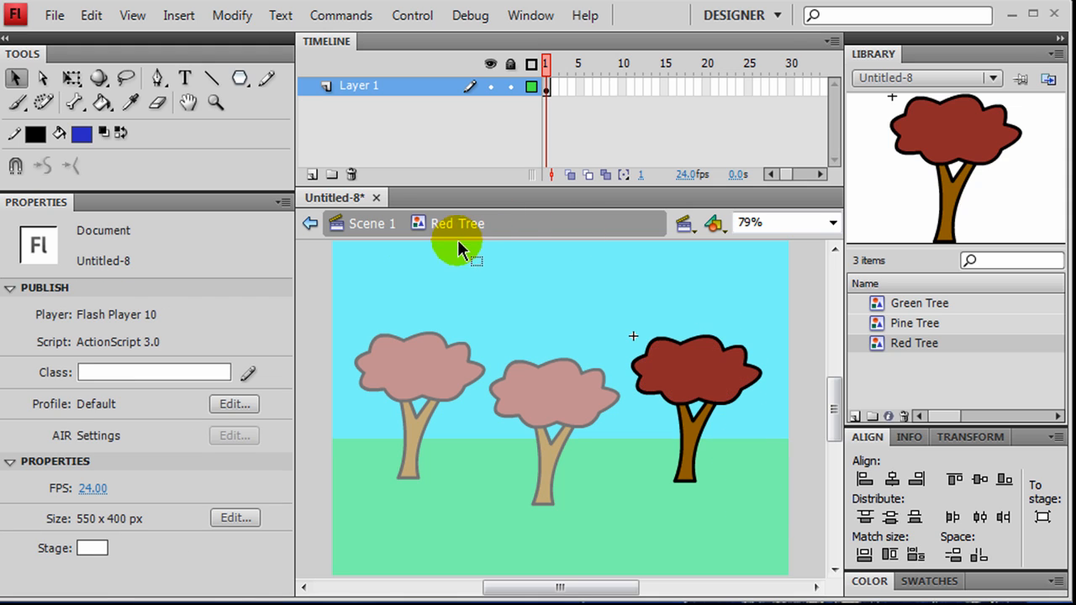
left_click(373, 225)
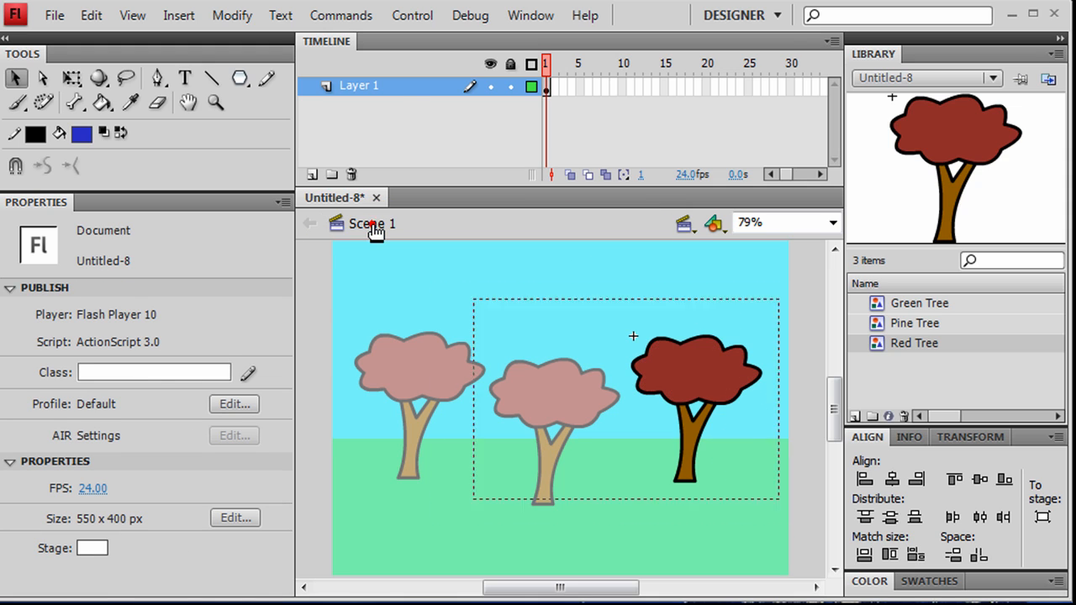
left_click(747, 533)
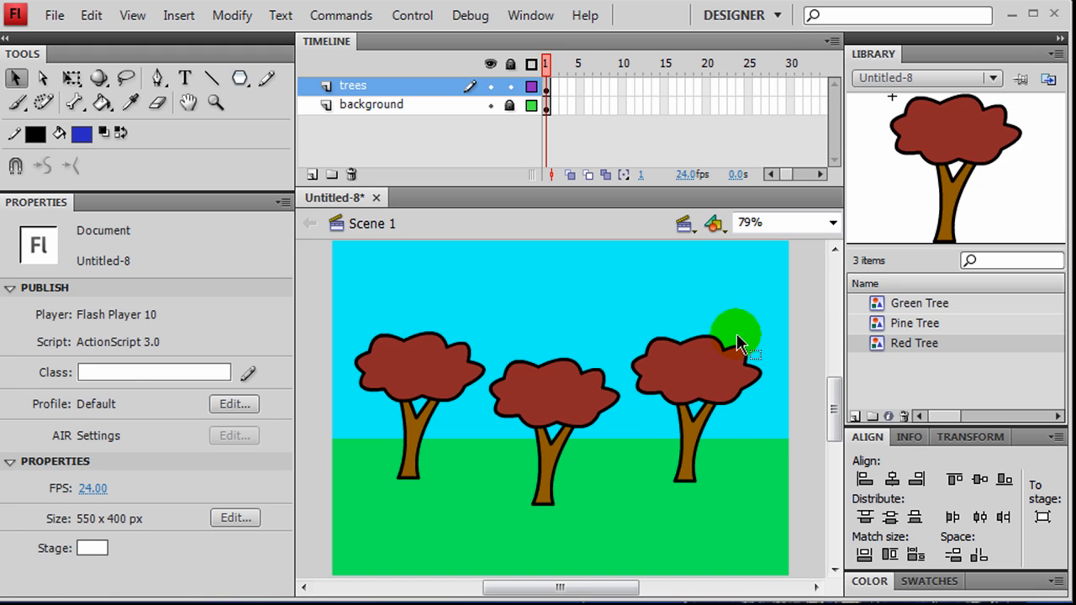
Move the right and left red trees inward so that both overlap the middle tree.
left_click_drag(739, 332, 617, 381)
left_click_drag(446, 389, 503, 382)
left_click(679, 518)
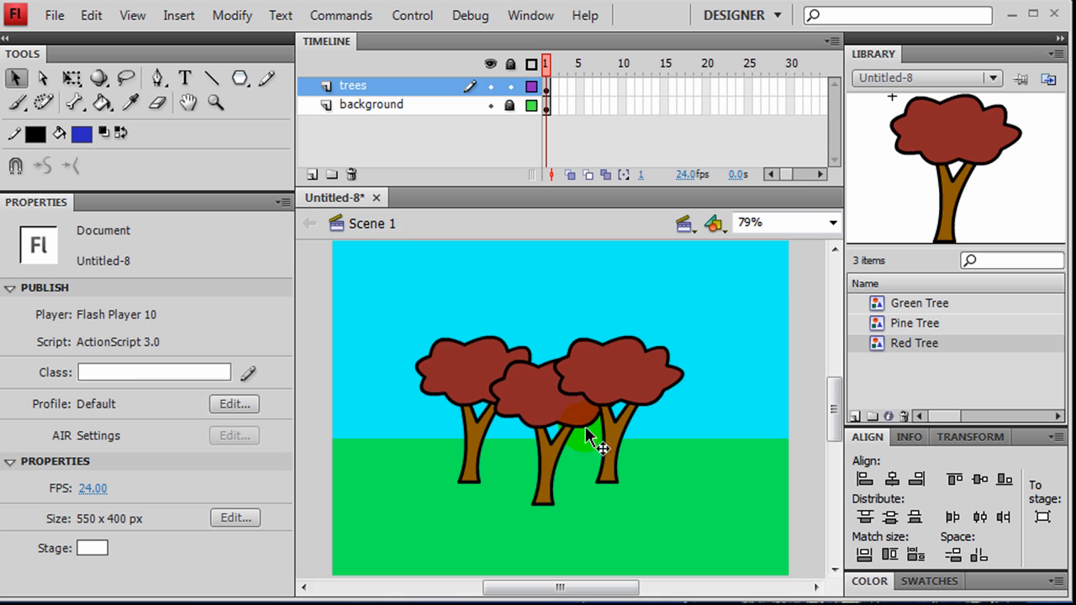
Bring the middle red tree in front of the two neighbouring trees.
right_click(543, 412)
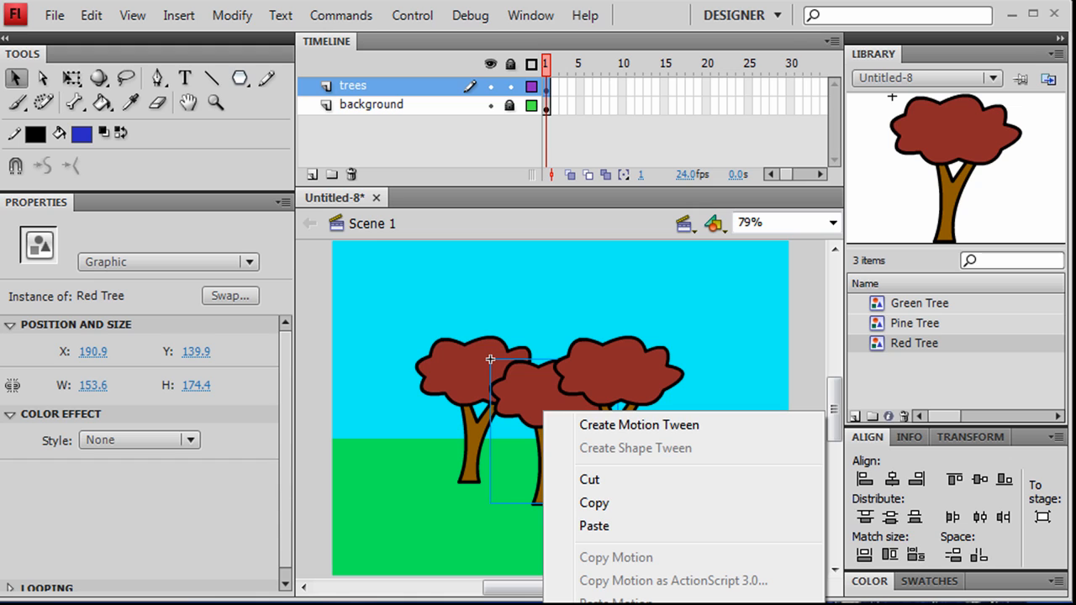
key("Escape")
left_click(711, 478)
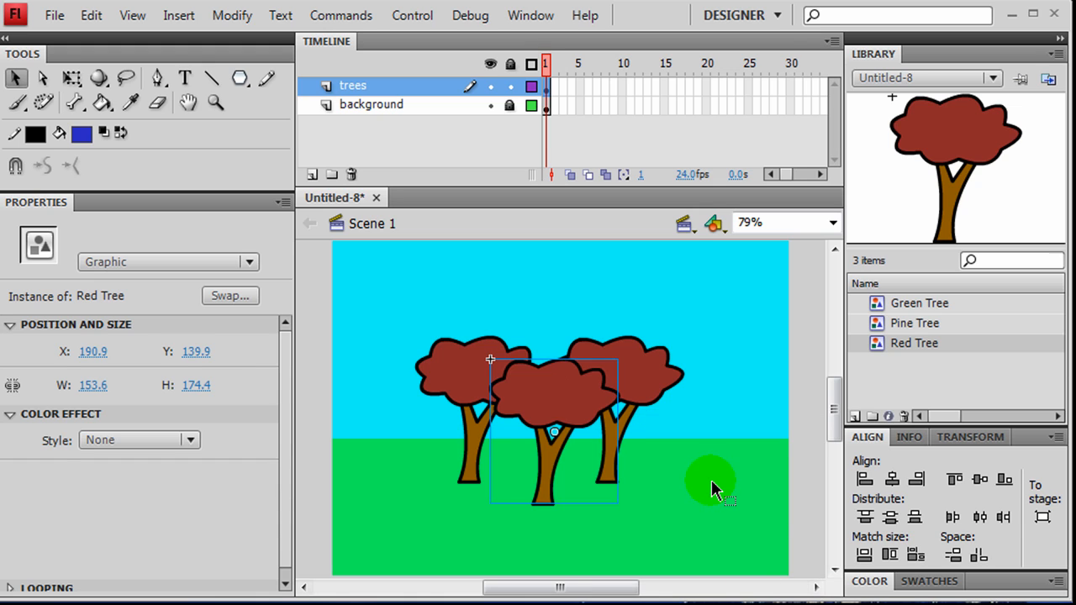
Shift the right red tree slightly up and left, then shrink it with Free Transform to about 111 × 139 px.
left_click(648, 389)
left_click(72, 77)
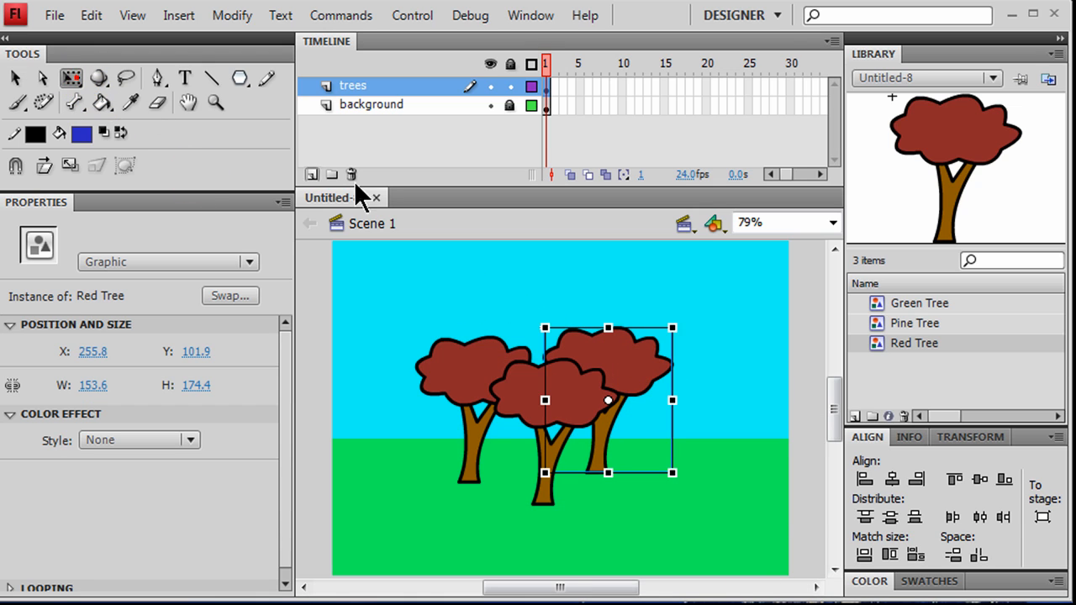
left_click_drag(672, 328, 655, 342)
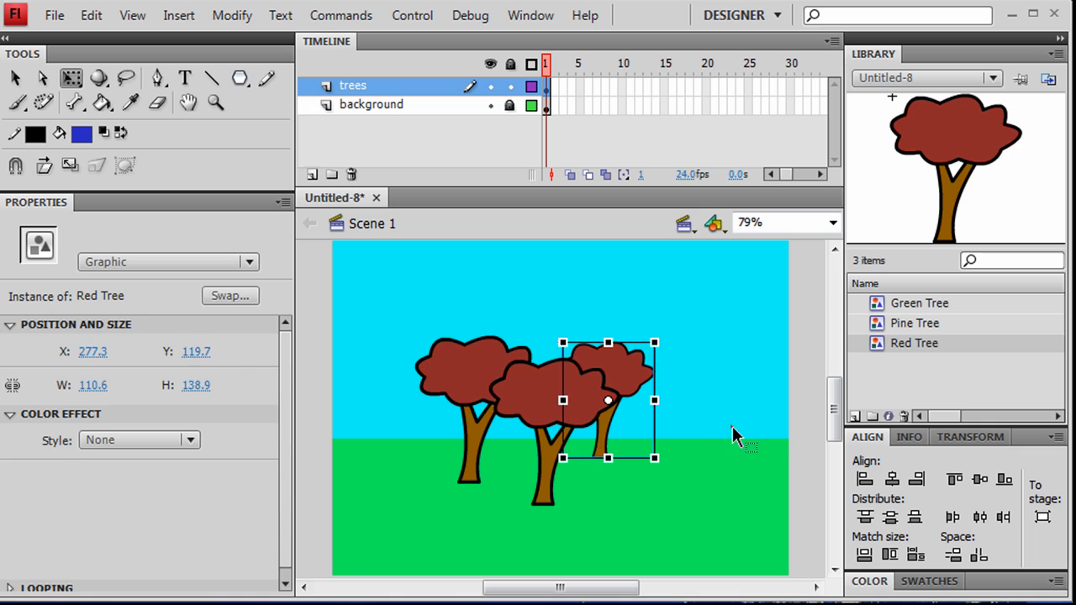
left_click(717, 490)
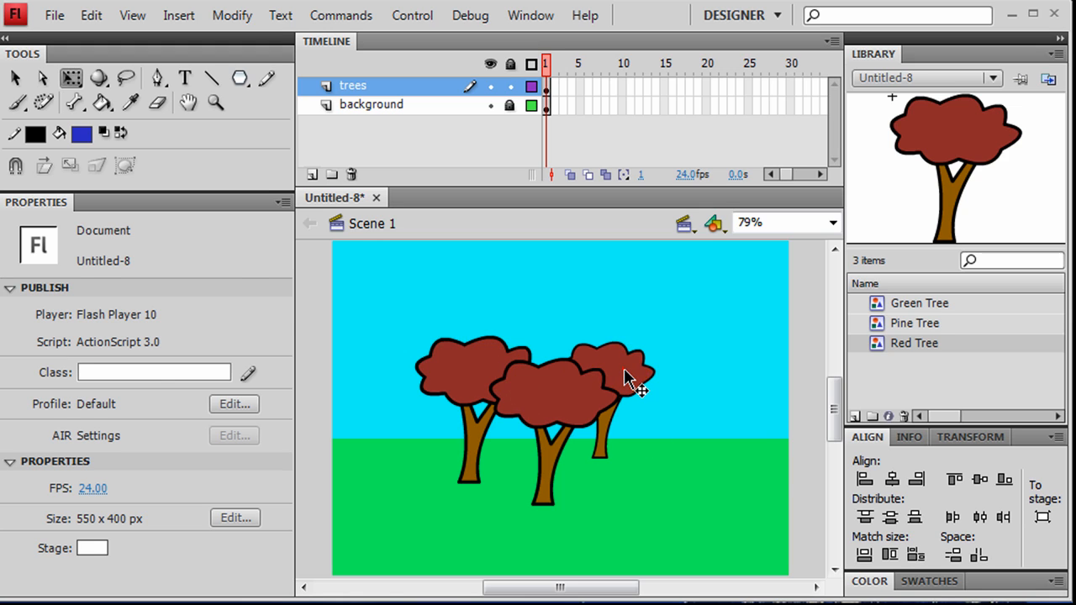
Move the small red tree to the right, clear of the others, and break its instance apart into an editable shape.
left_click_drag(624, 368, 717, 382)
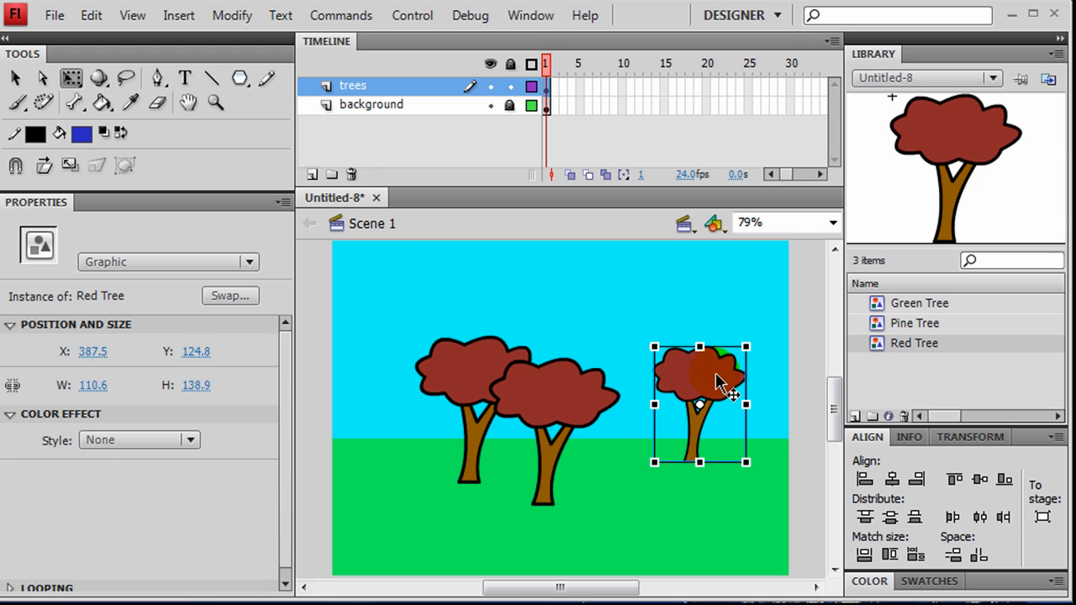
key("ctrl+b")
left_click(753, 539)
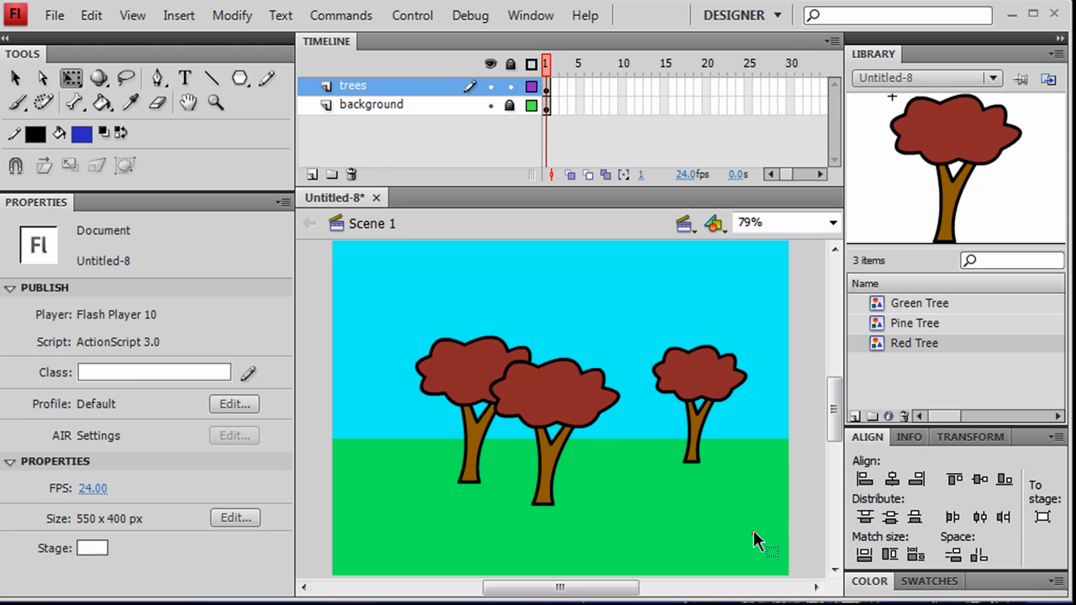
Recolor only the foliage of the small broken-apart tree with a purple fill.
left_click(701, 388)
left_click(723, 471)
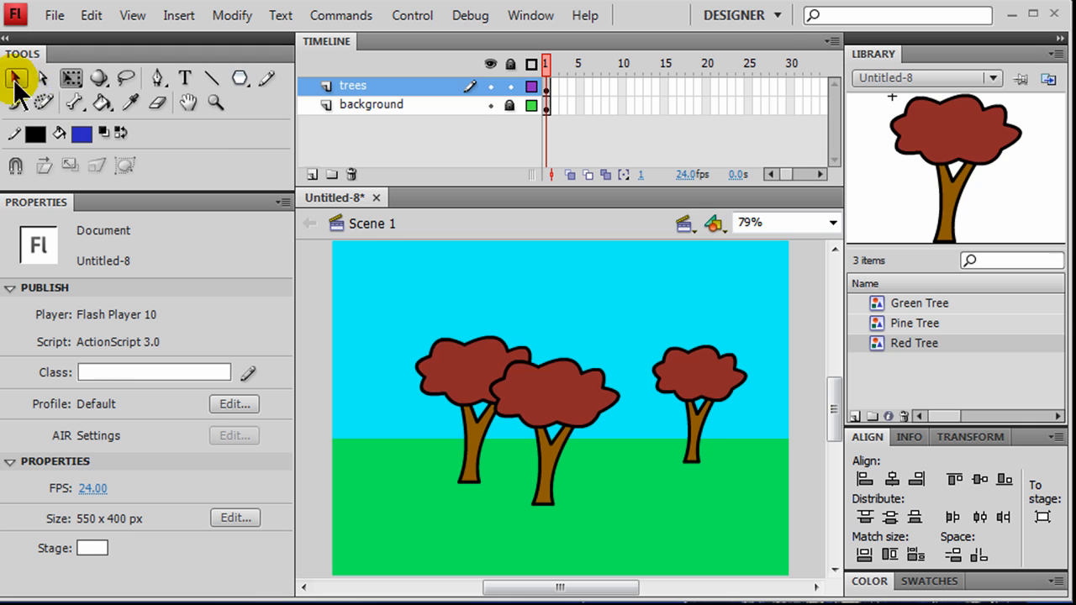
left_click(714, 377)
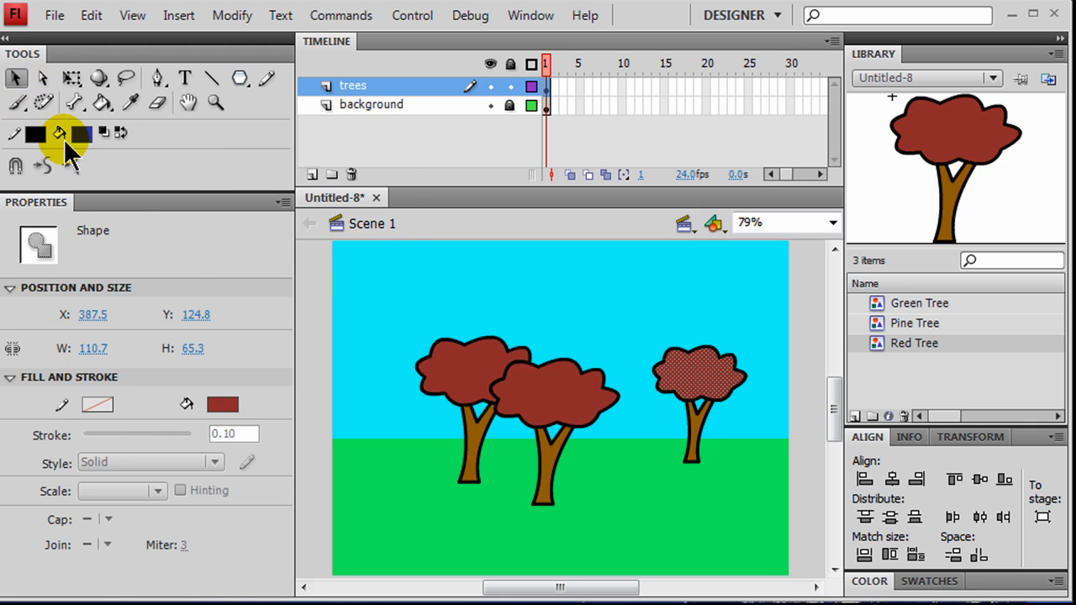
left_click(80, 134)
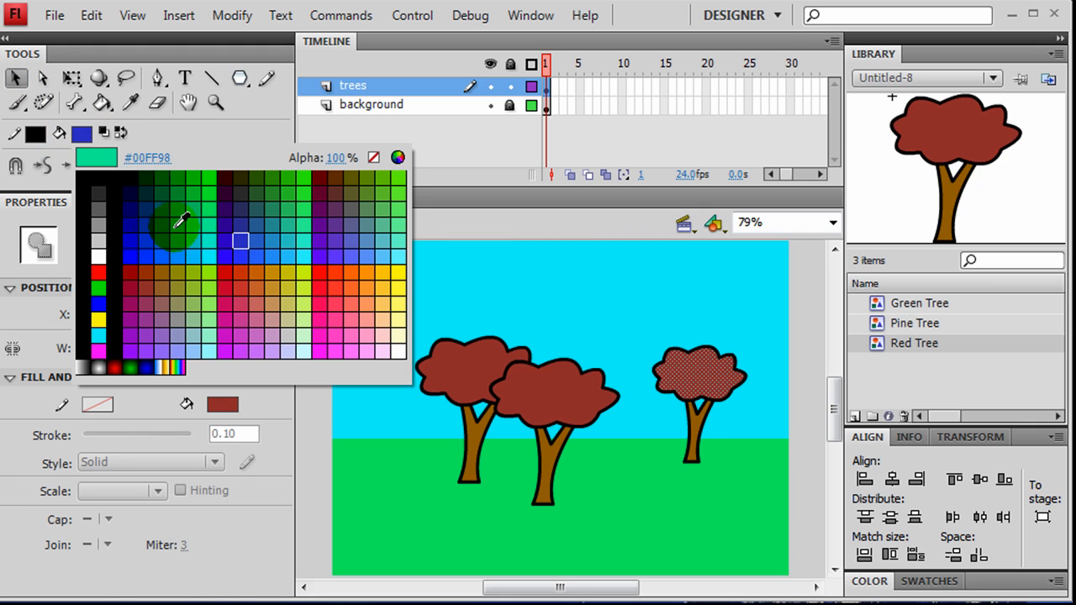
left_click(135, 320)
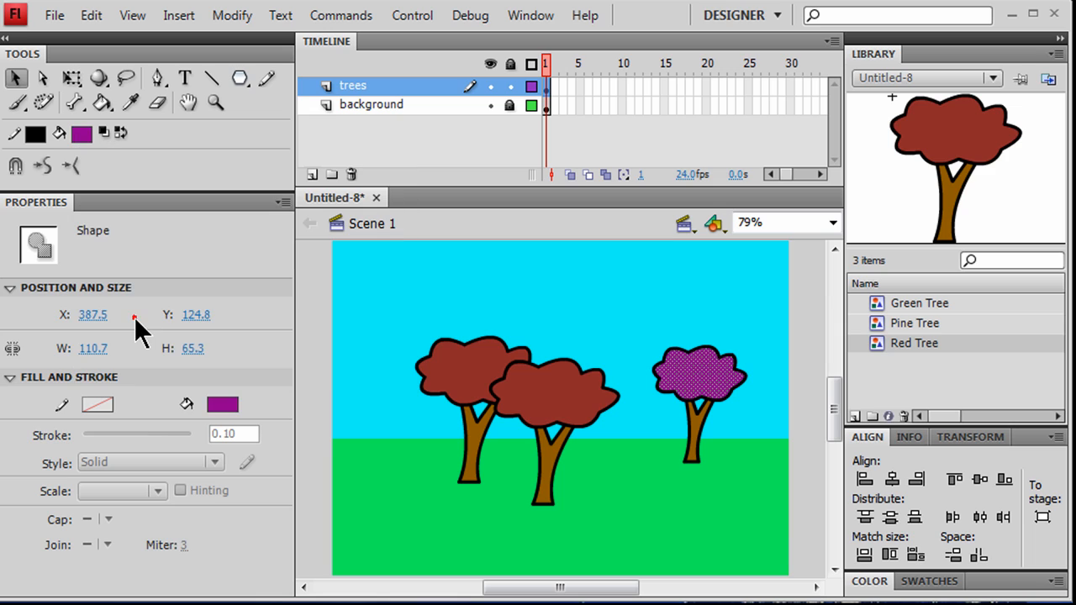
Compare the properties of the front red tree instance with those of the whole broken-apart purple tree.
left_click(632, 500)
left_click(712, 438)
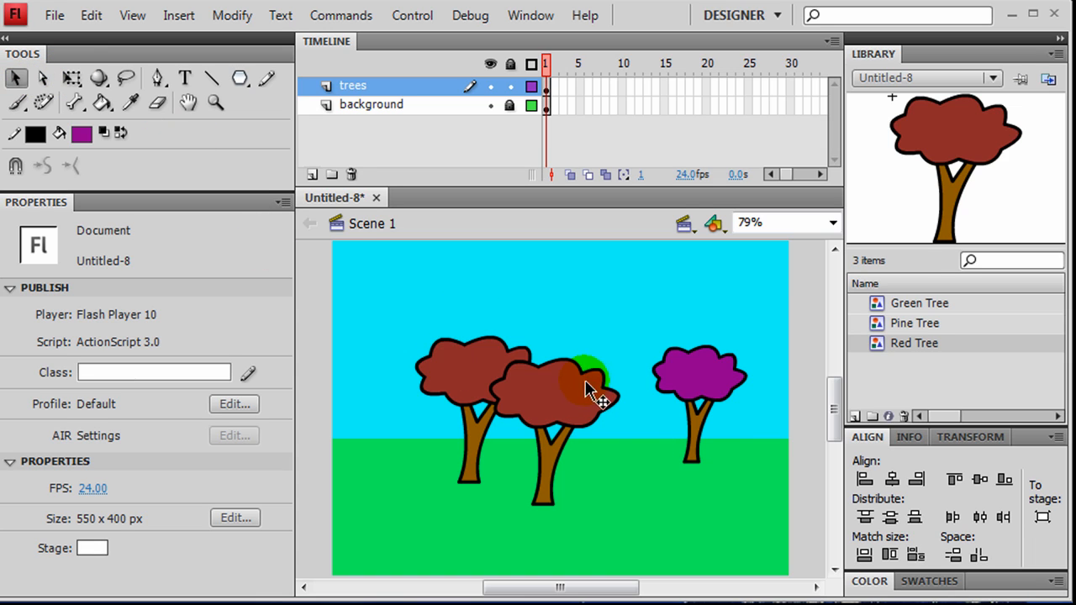
left_click(550, 403)
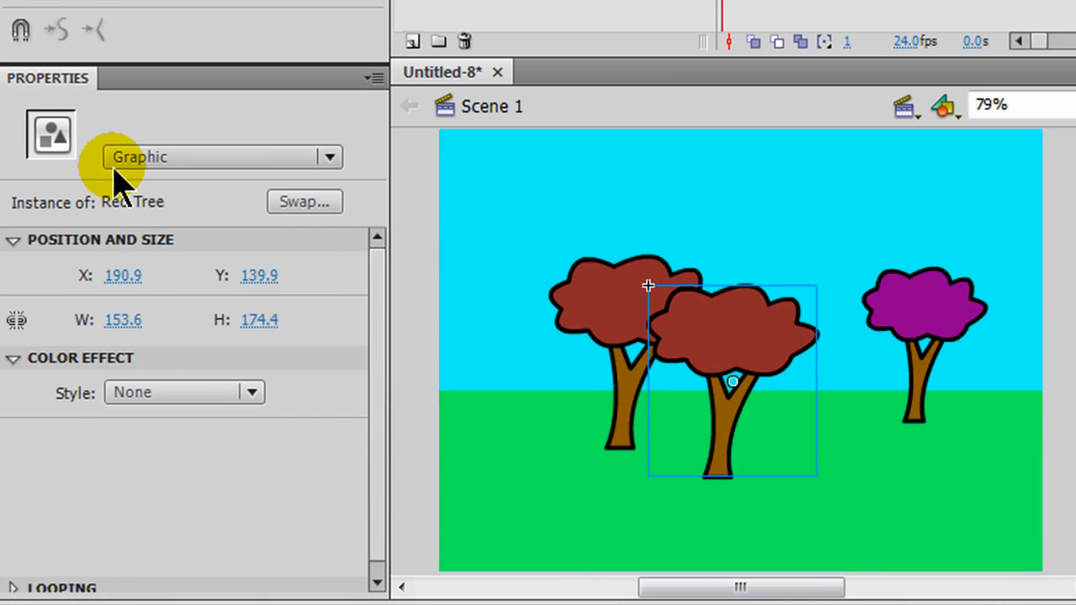
left_click(869, 481)
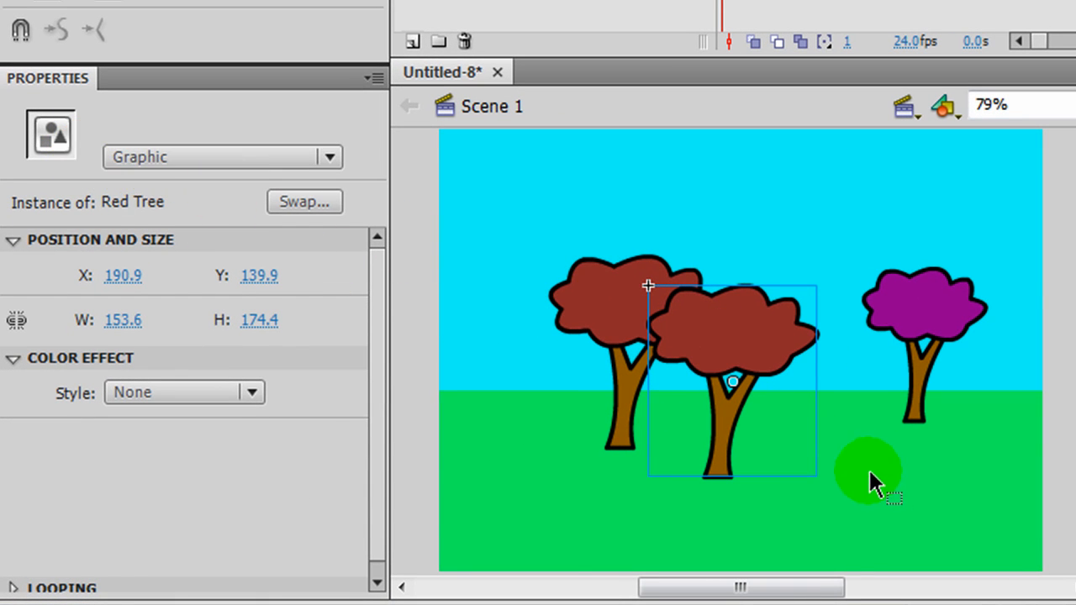
left_click_drag(850, 239, 1006, 468)
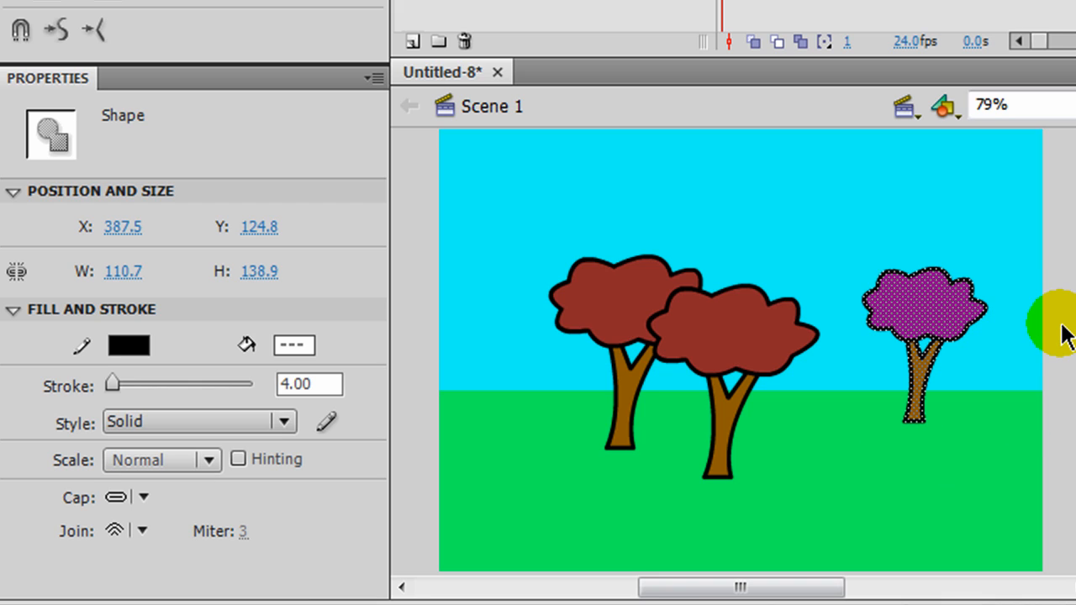
left_click(980, 427)
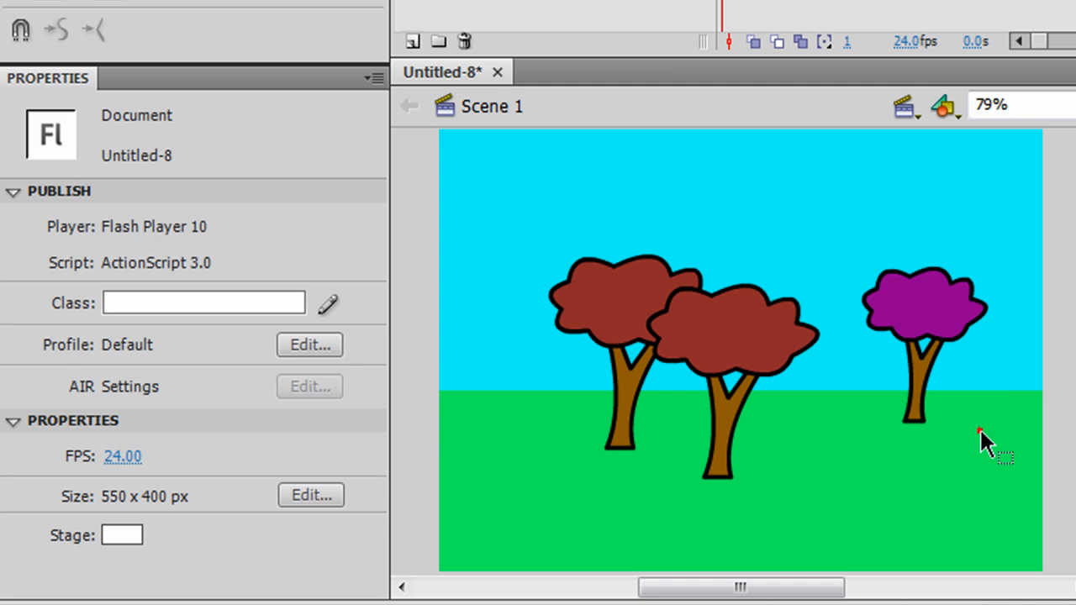
Try a salmon fill on the foliage inside the Red Tree symbol, undo it and return to Scene 1.
double_click(735, 351)
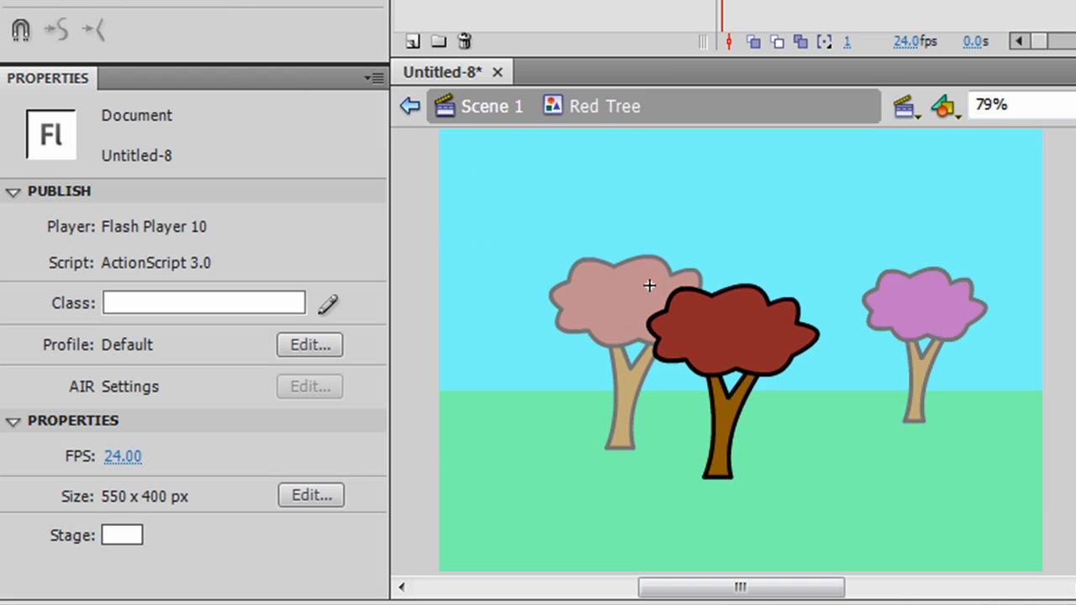
left_click(708, 332)
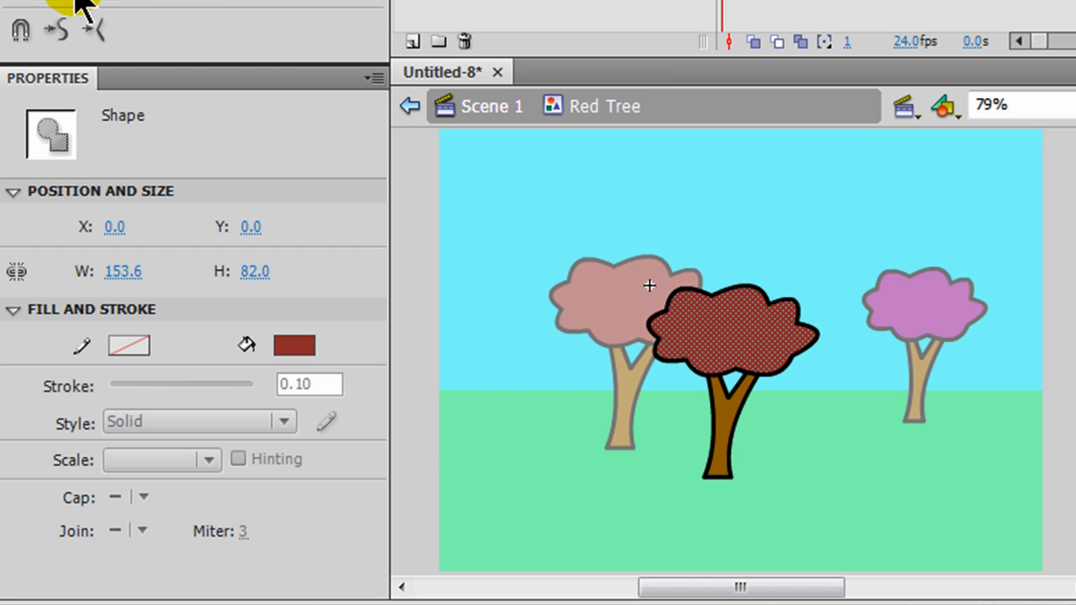
left_click(108, 3)
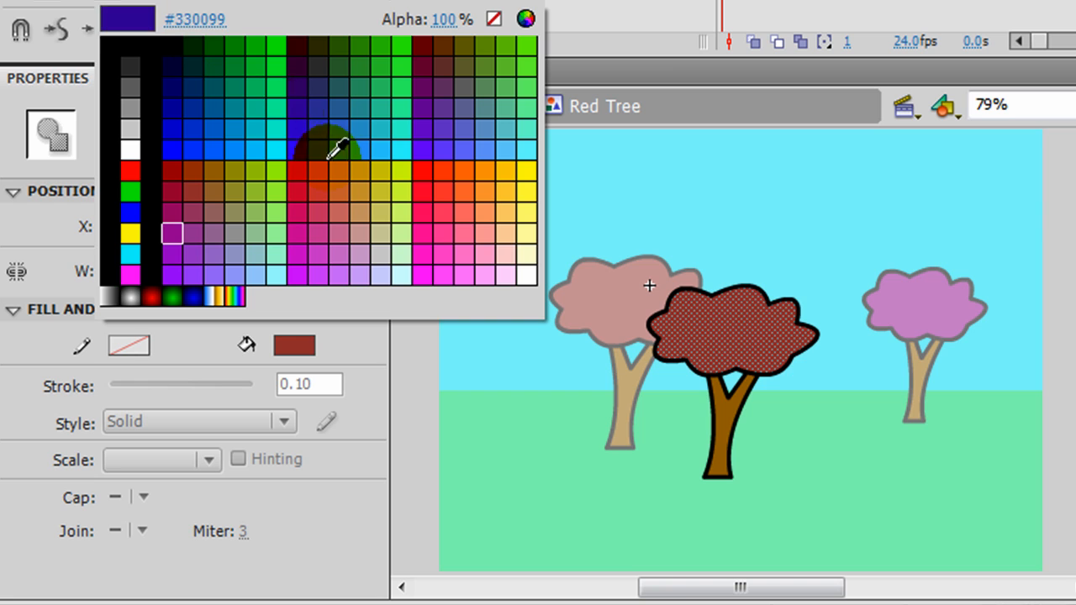
left_click(467, 205)
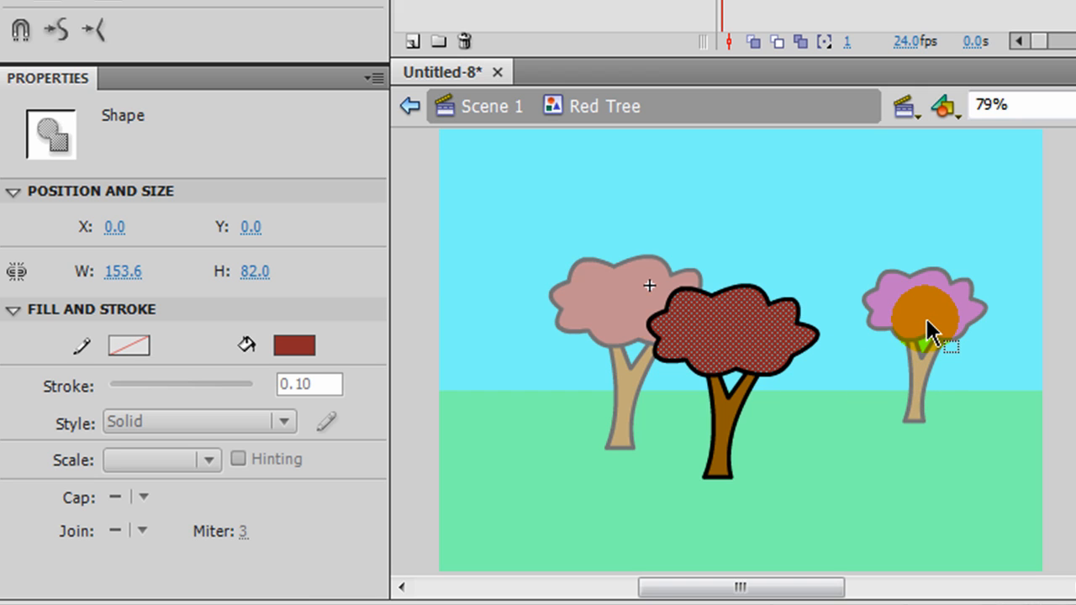
left_click(486, 116)
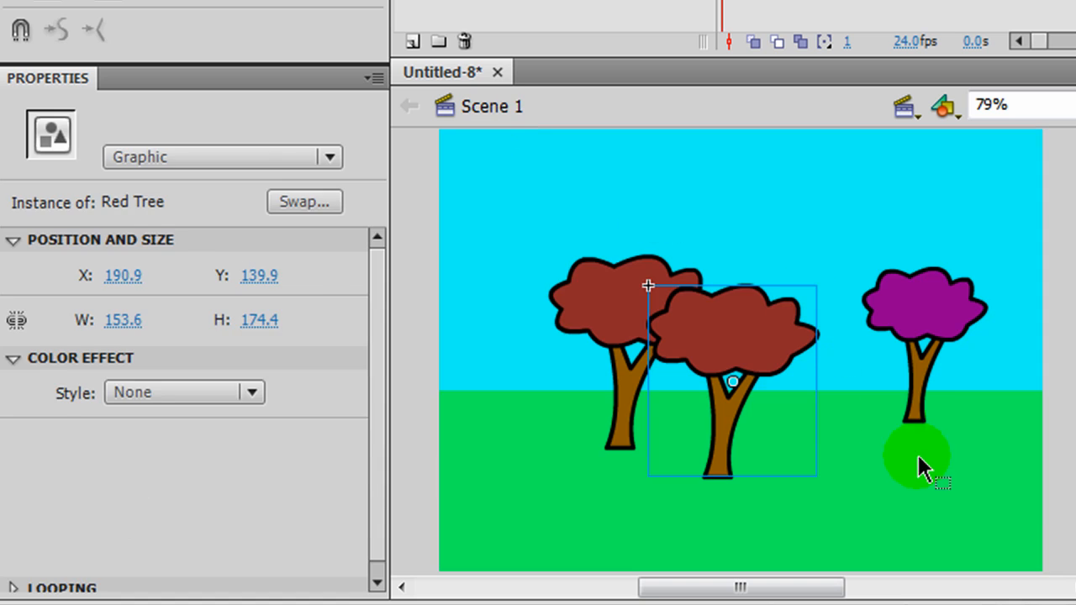
Move the front red tree instance sideways so it partly overlaps the small purple tree.
left_click(917, 459)
left_click_drag(731, 349, 869, 344)
left_click(967, 463)
left_click(993, 432)
Convert the overlapping red and purple trees together into a graphic symbol named Tree Groups.
left_click_drag(755, 237, 1017, 498)
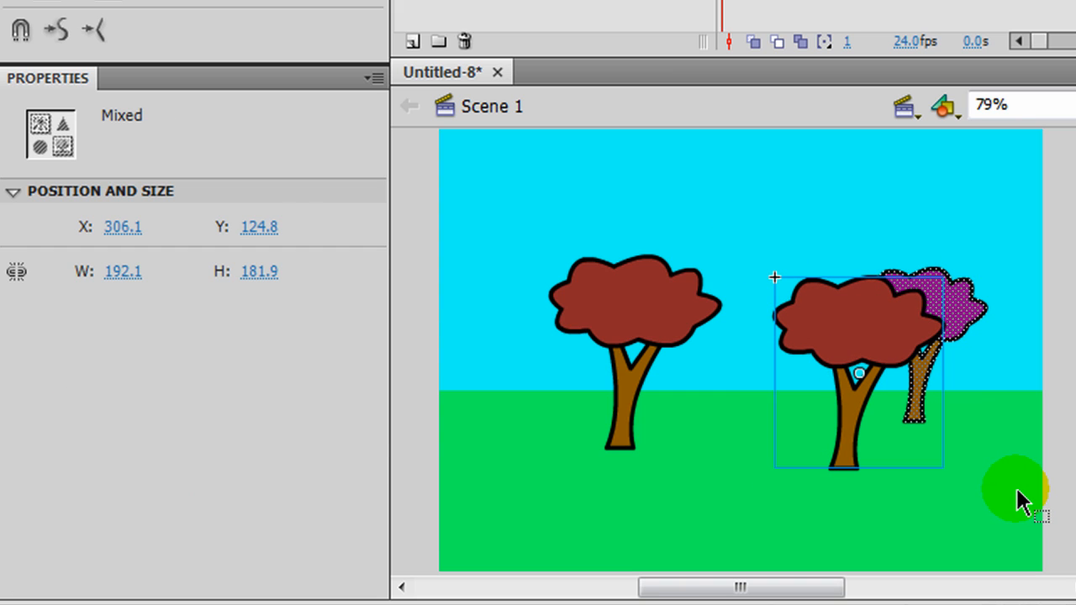
key("F8")
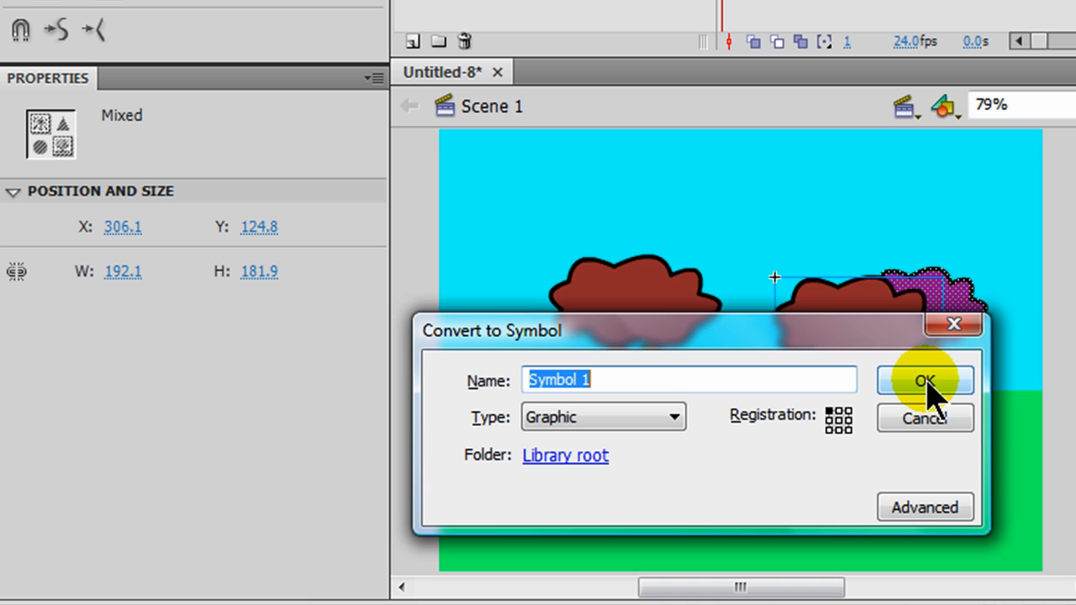
type("Tree Groups")
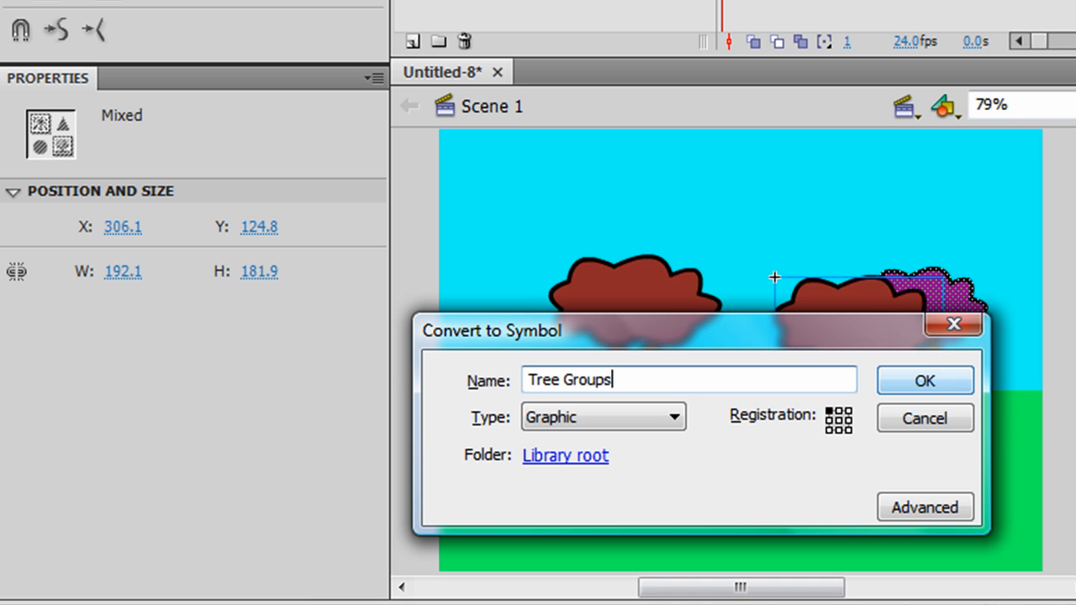
left_click(940, 385)
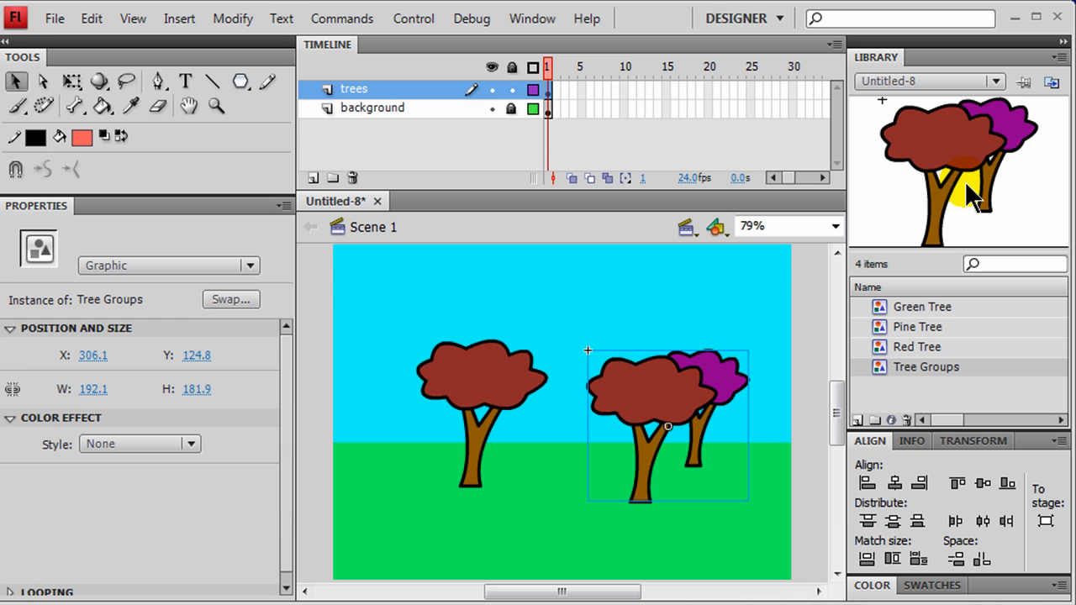
Preview the Red Tree, Pine Tree and Green Tree symbols in the library and check the tree group on the stage.
left_click(922, 344)
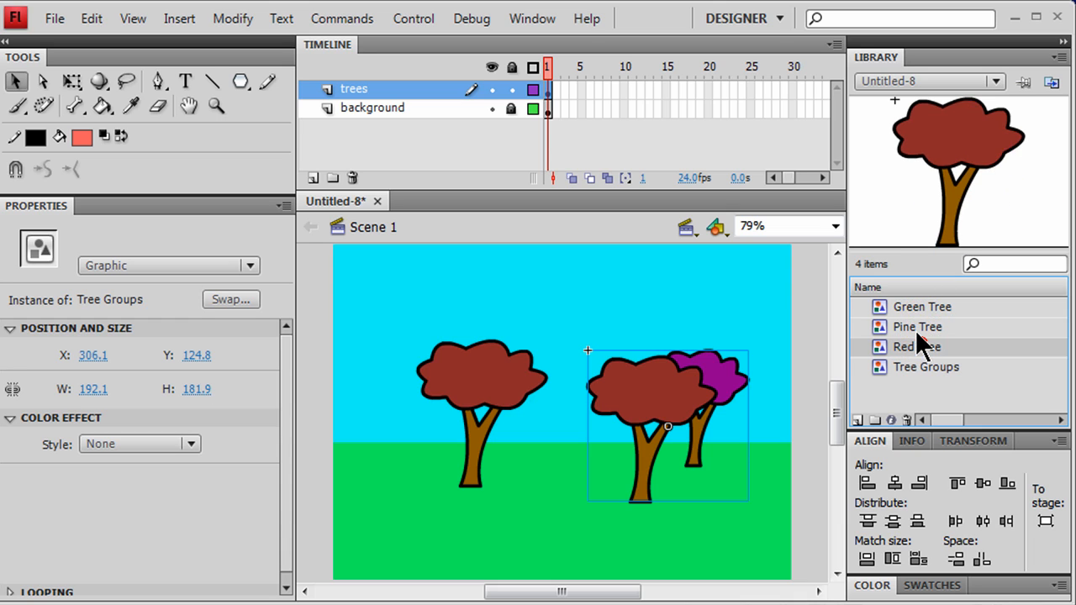
left_click(915, 326)
left_click(912, 308)
left_click(911, 329)
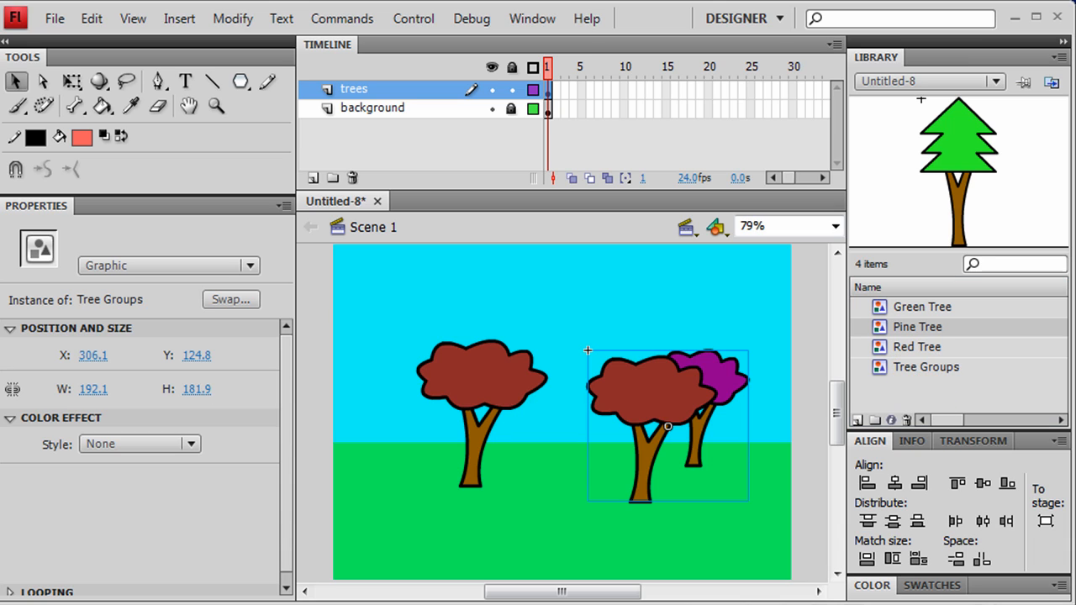
left_click(651, 378)
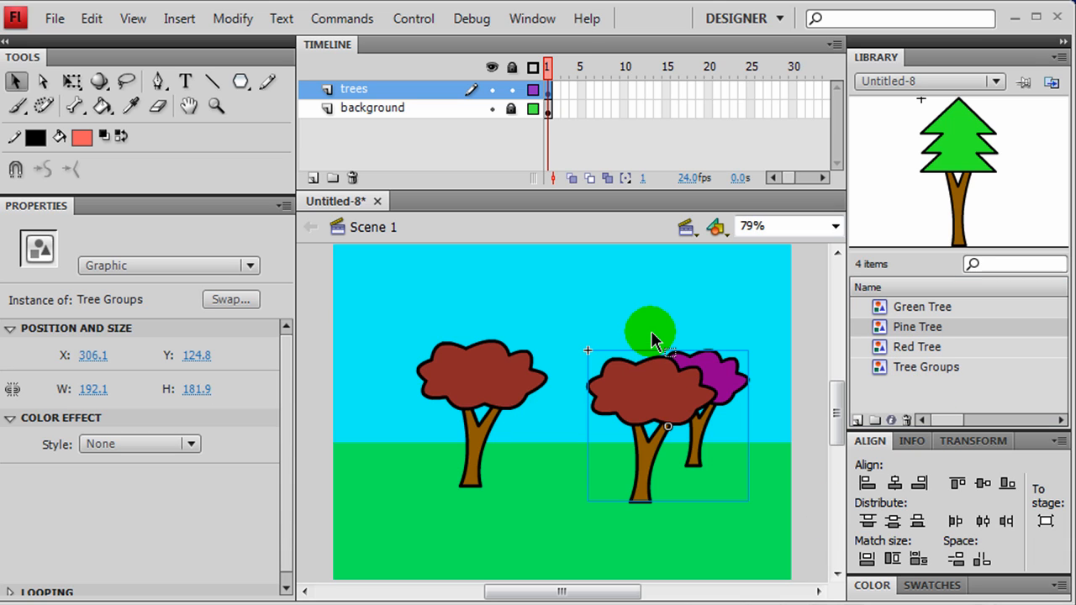